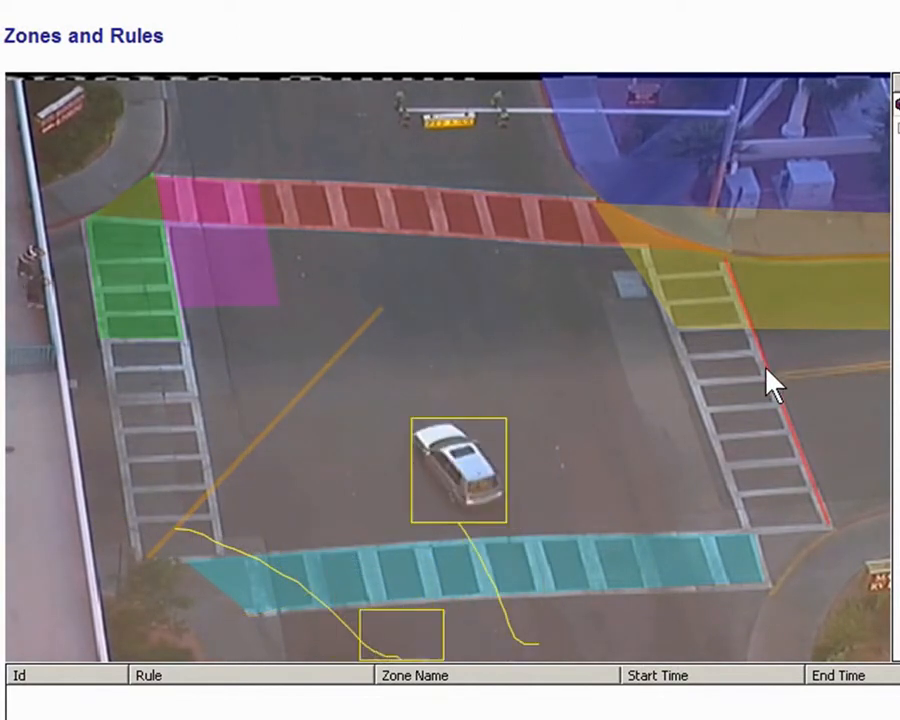
Open the setup pages and sign in with the user name root
click(530, 213)
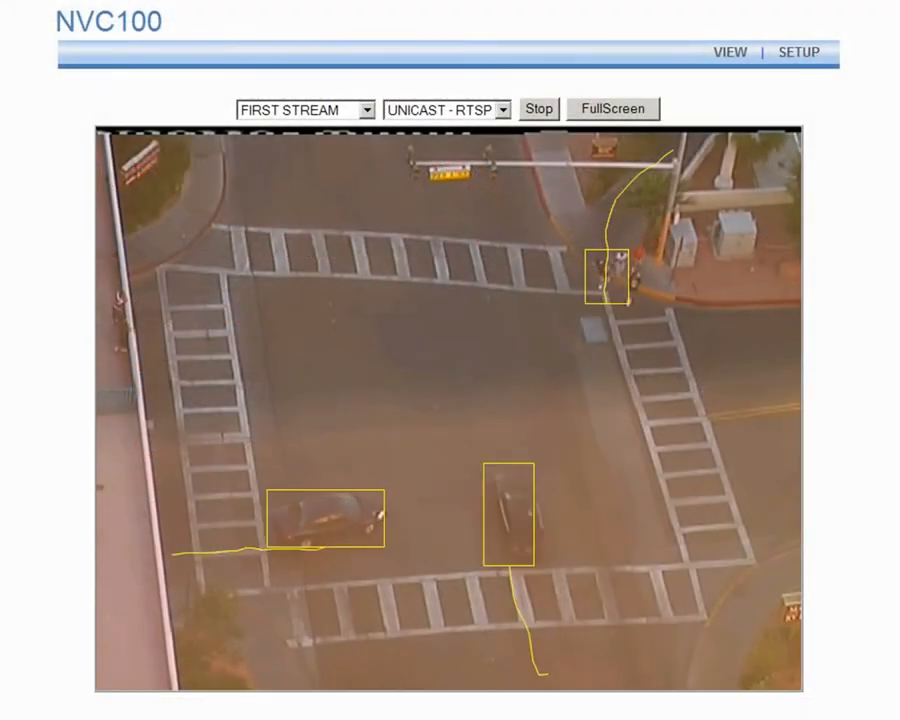
click(799, 58)
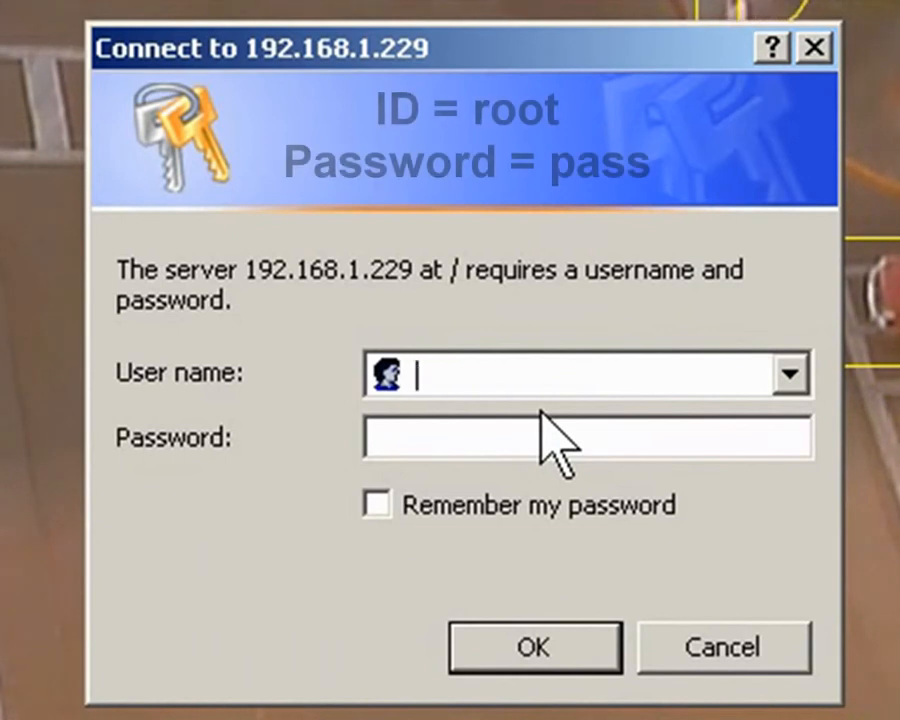
text(root)
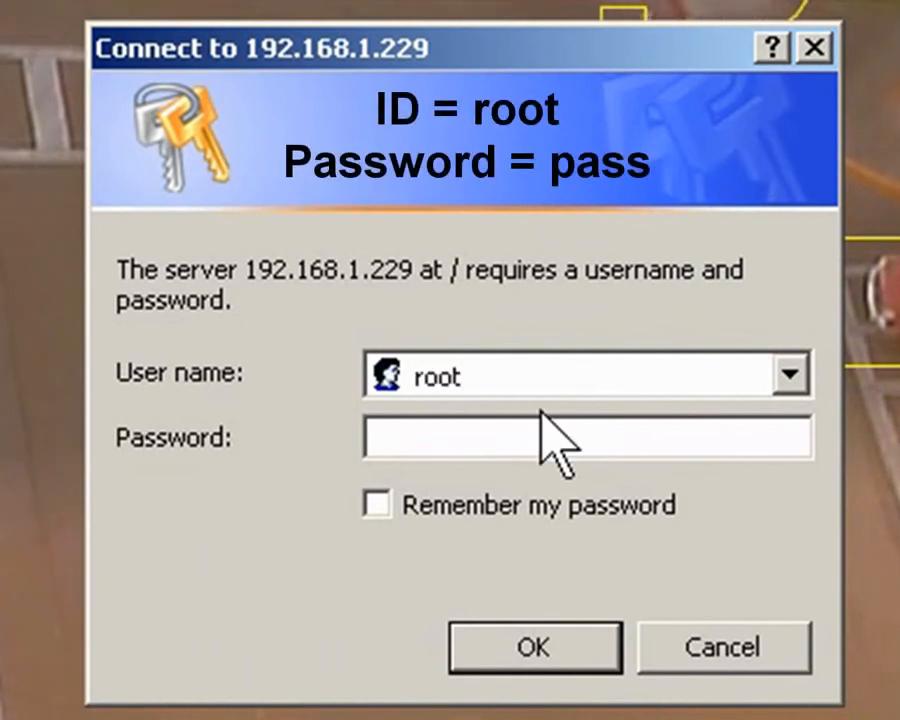
click(512, 640)
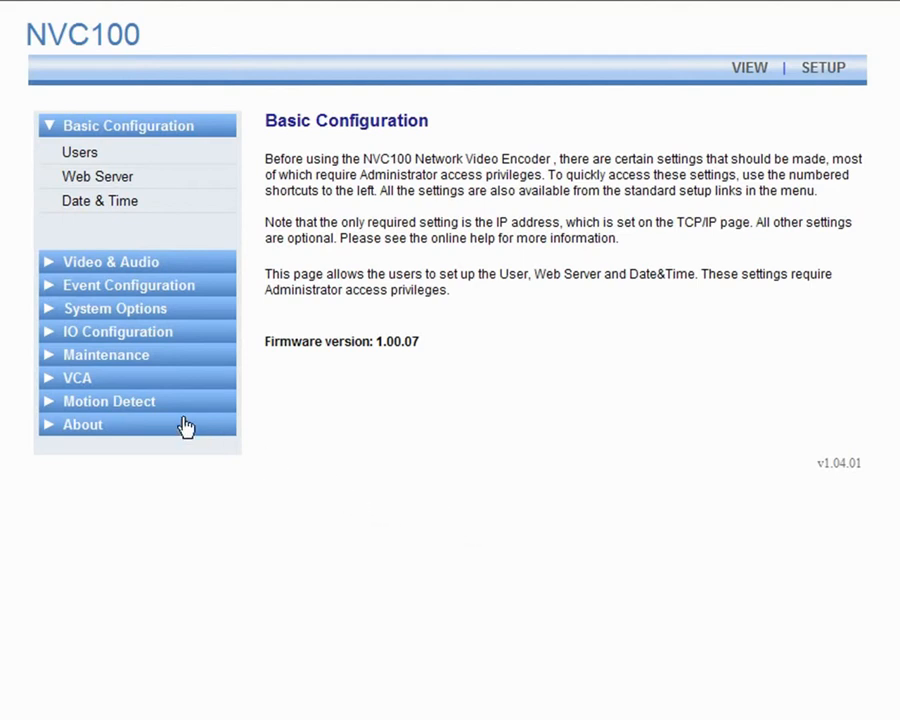
Open the VCA Zones and Rules configuration page
click(86, 380)
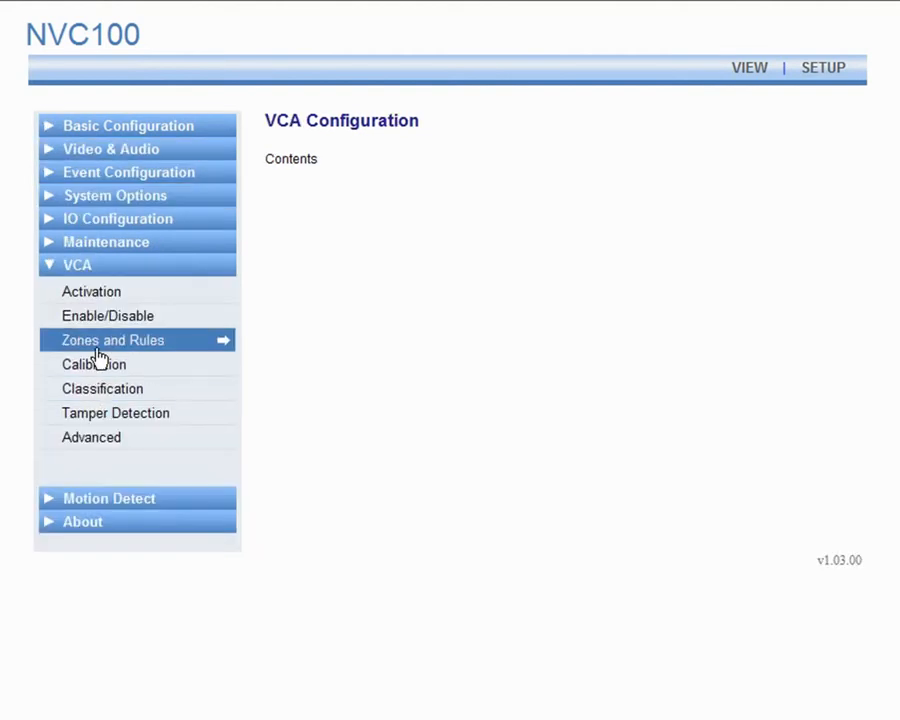
click(97, 342)
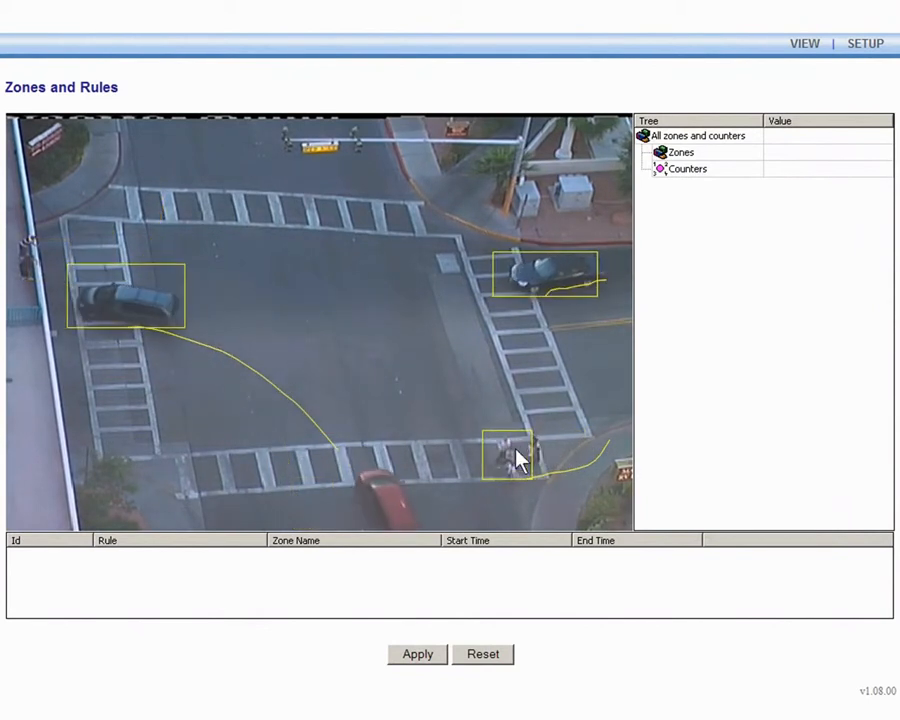
click(420, 315)
drag(420, 315, 381, 298)
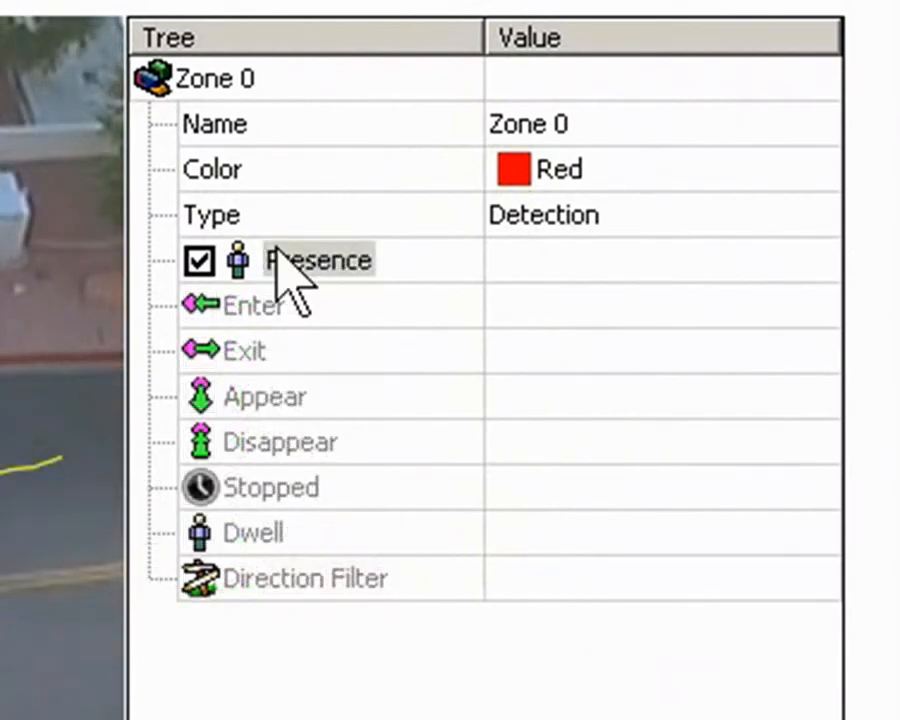
click(277, 250)
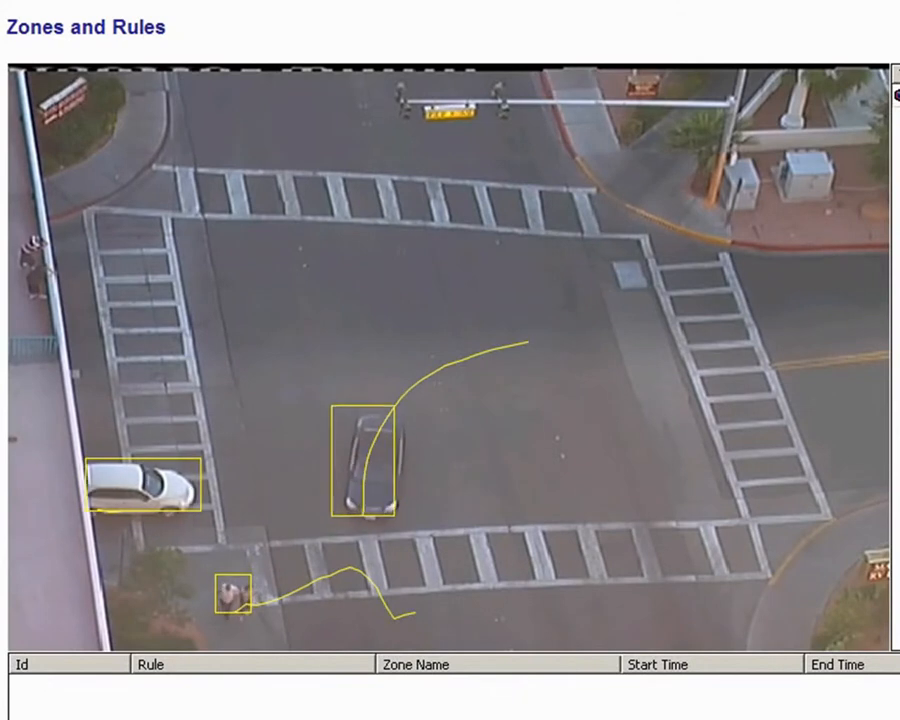
Check the display options available for the video view, then close the menu
right_click(541, 341)
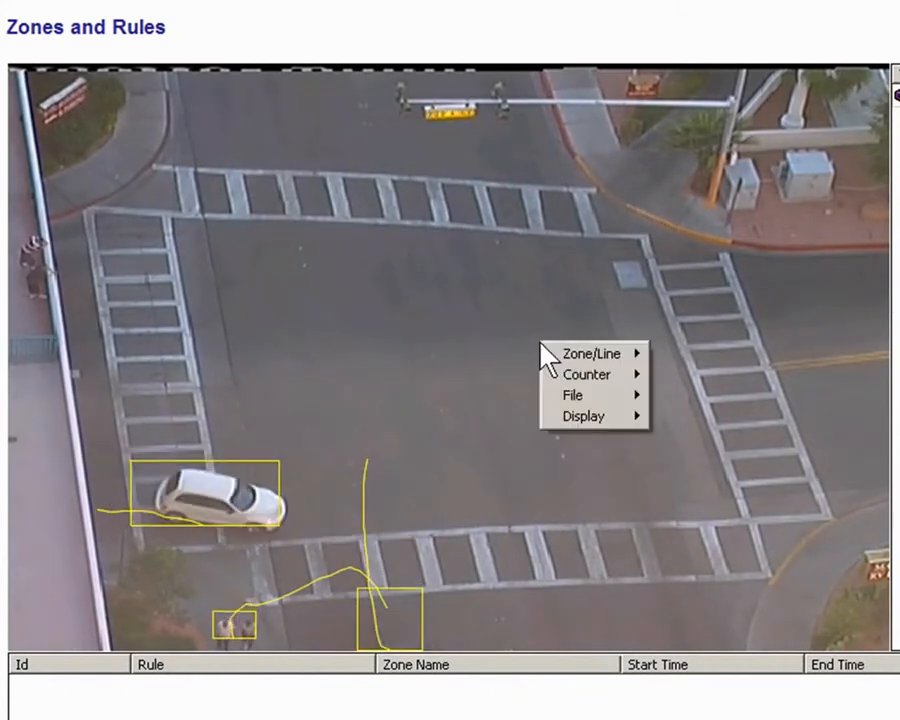
mouse_move(577, 412)
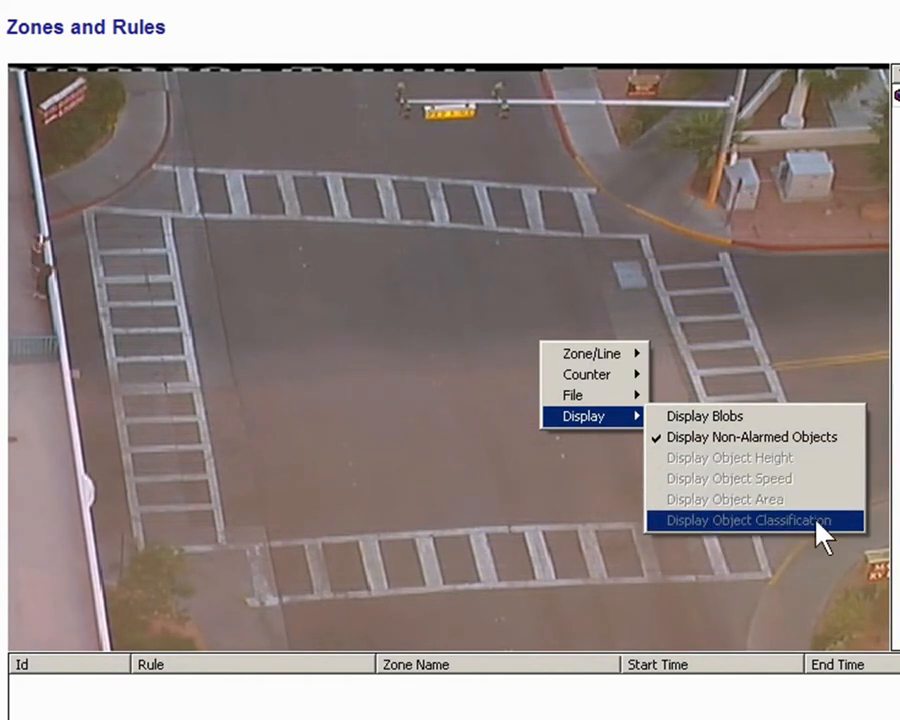
key(Escape)
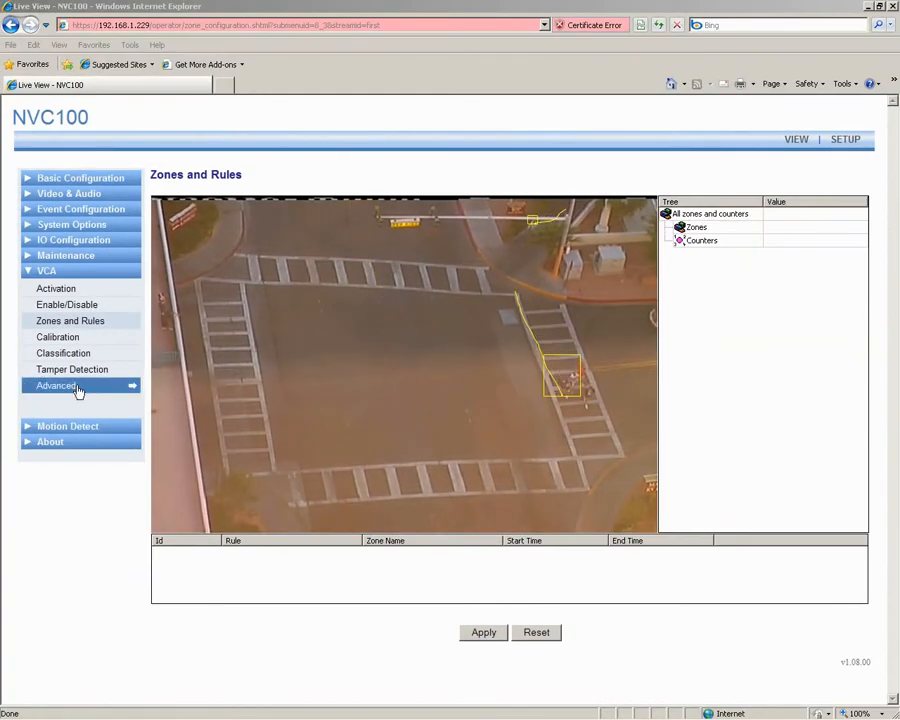
Enable Blob in the VCA Advanced Settings metadata format and apply
click(72, 388)
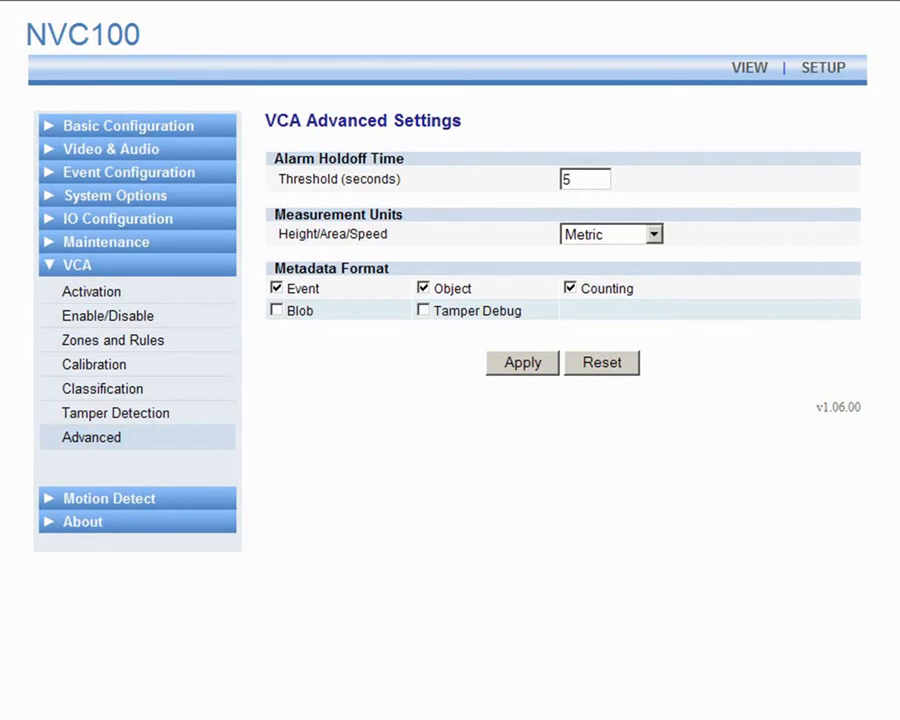
click(278, 312)
click(520, 365)
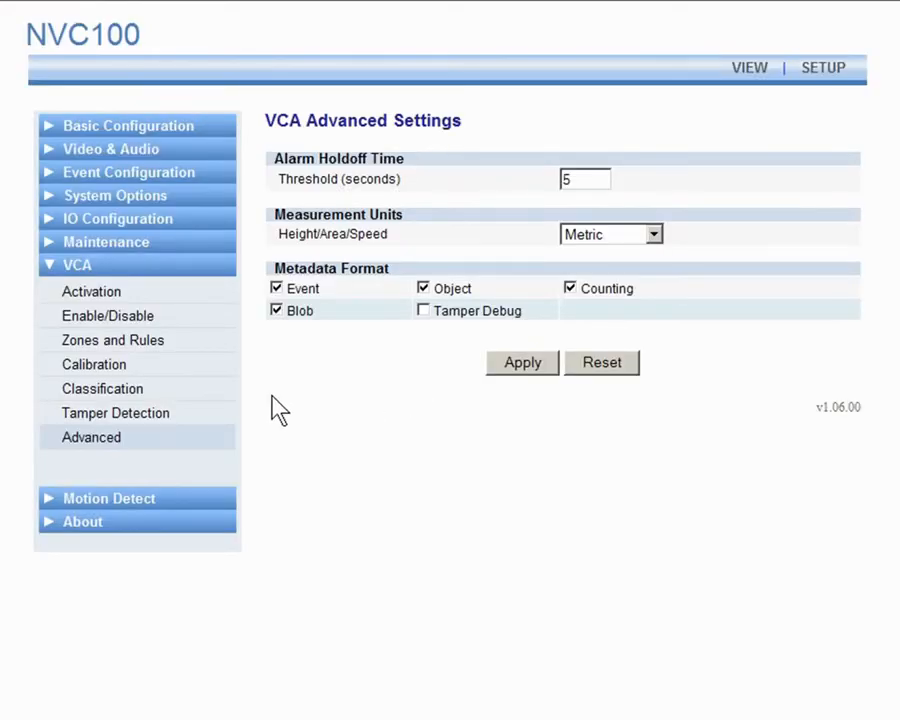
Return to Zones and Rules and turn on Display Blobs for the video view
click(175, 342)
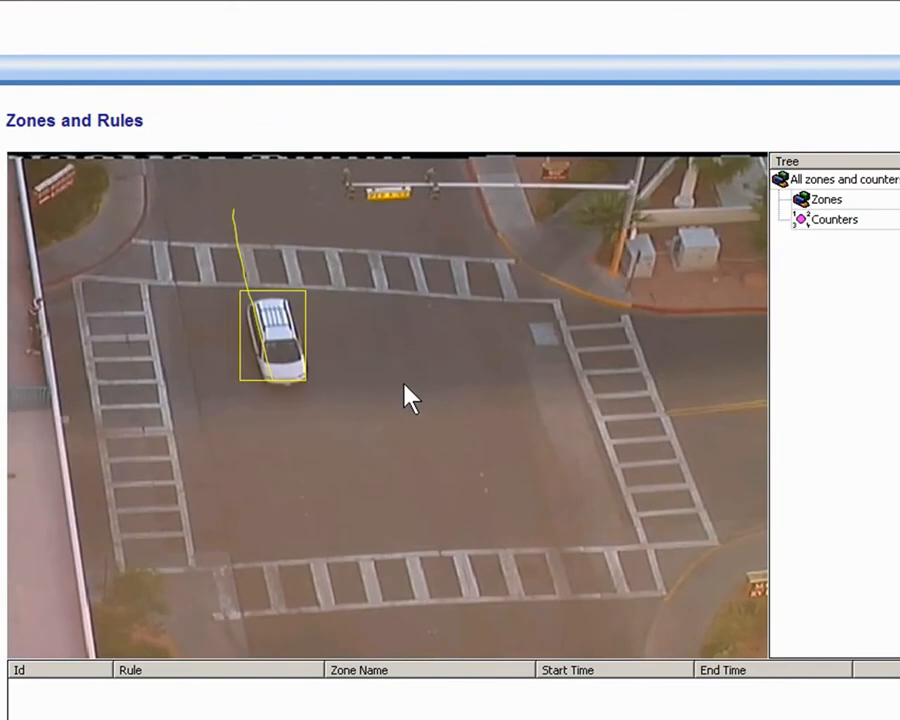
right_click(404, 388)
mouse_move(459, 462)
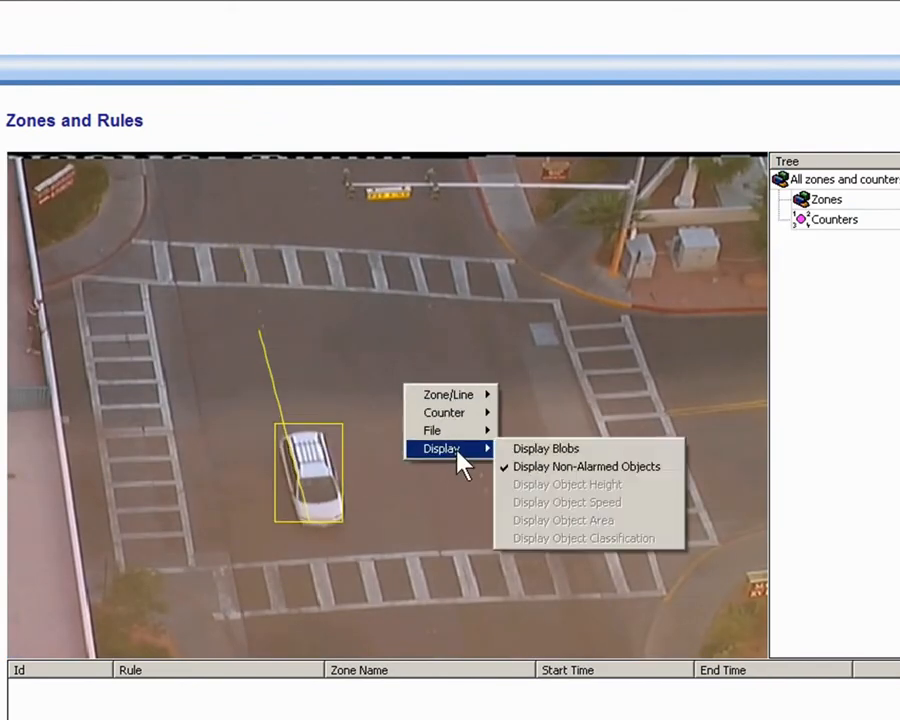
click(530, 450)
click(276, 450)
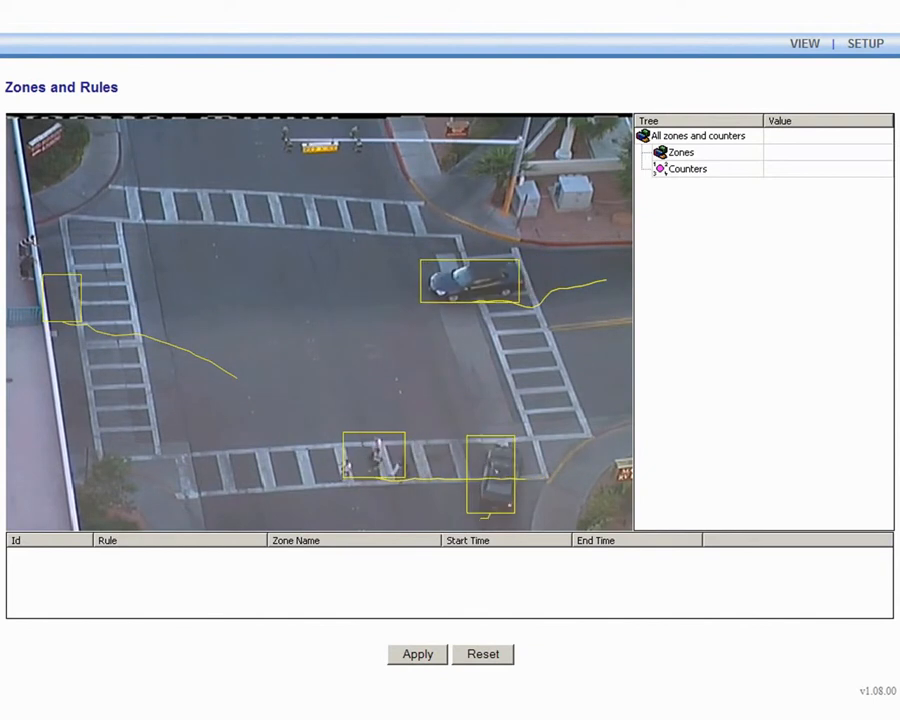
Create a detection zone over the upper-right crosswalk of the intersection
double_click(487, 282)
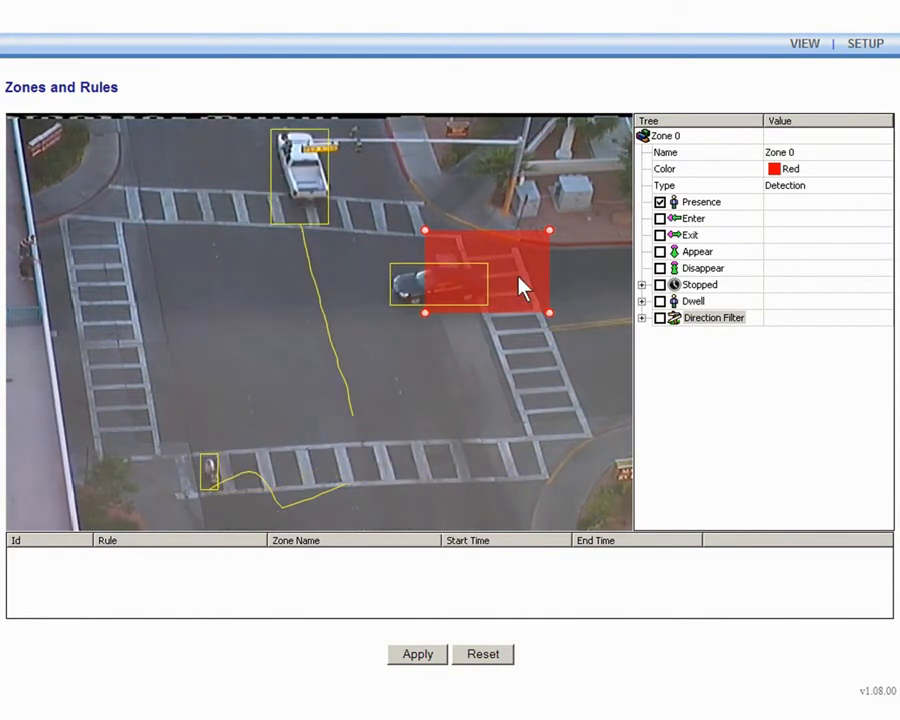
right_click(490, 372)
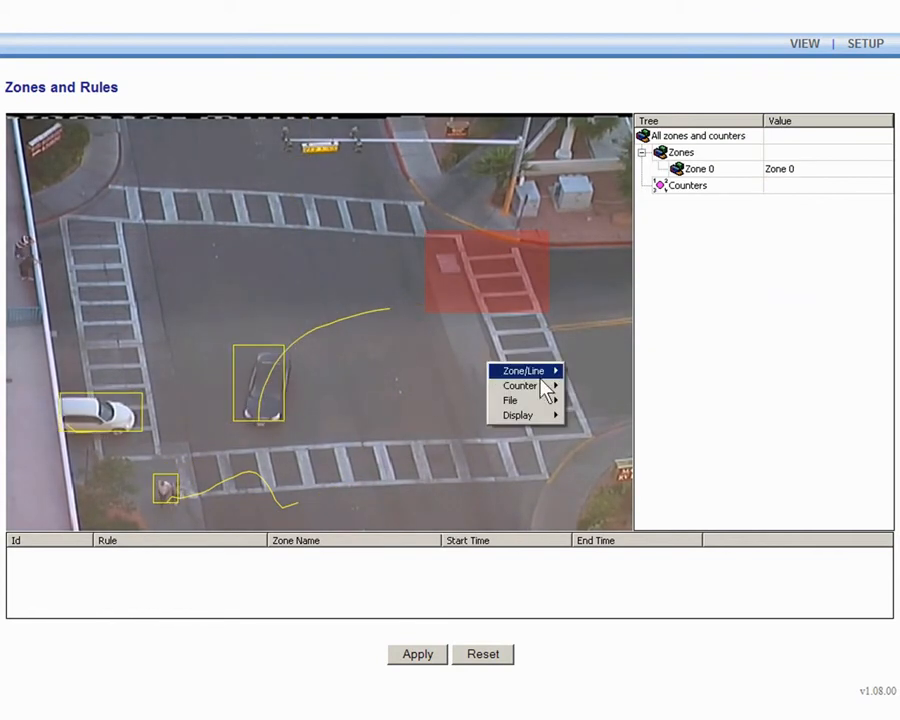
mouse_move(510, 372)
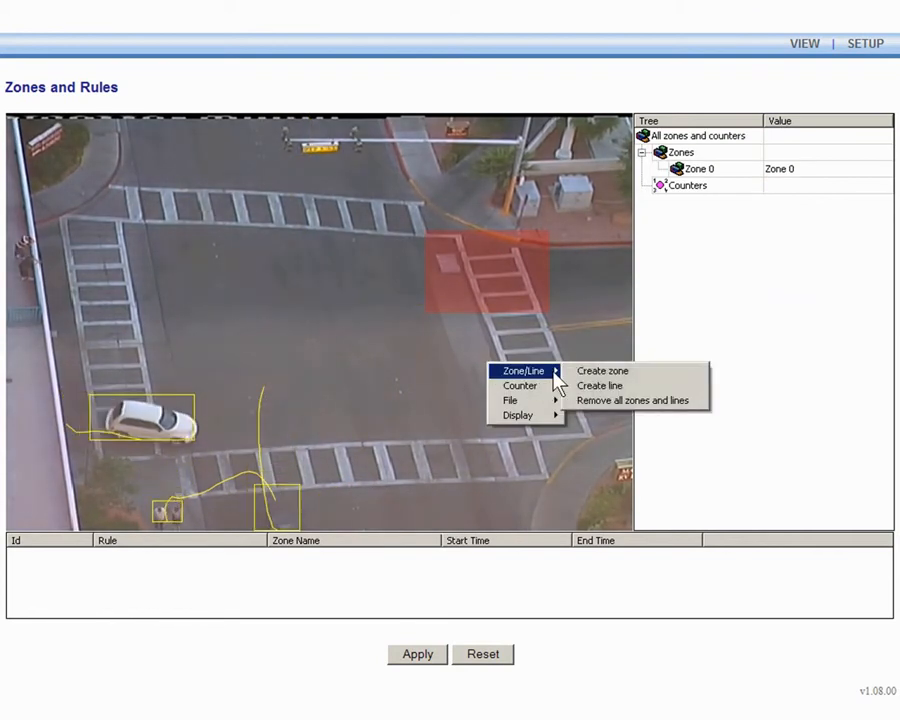
click(595, 330)
Rename the zone Blue Zone and set its color to Blue
click(526, 296)
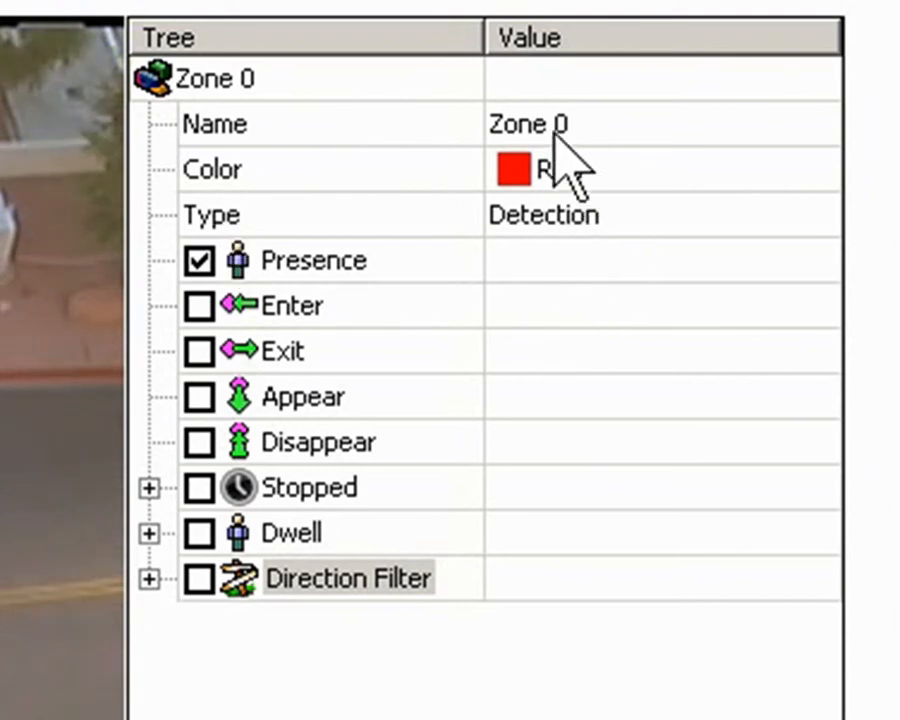
click(598, 124)
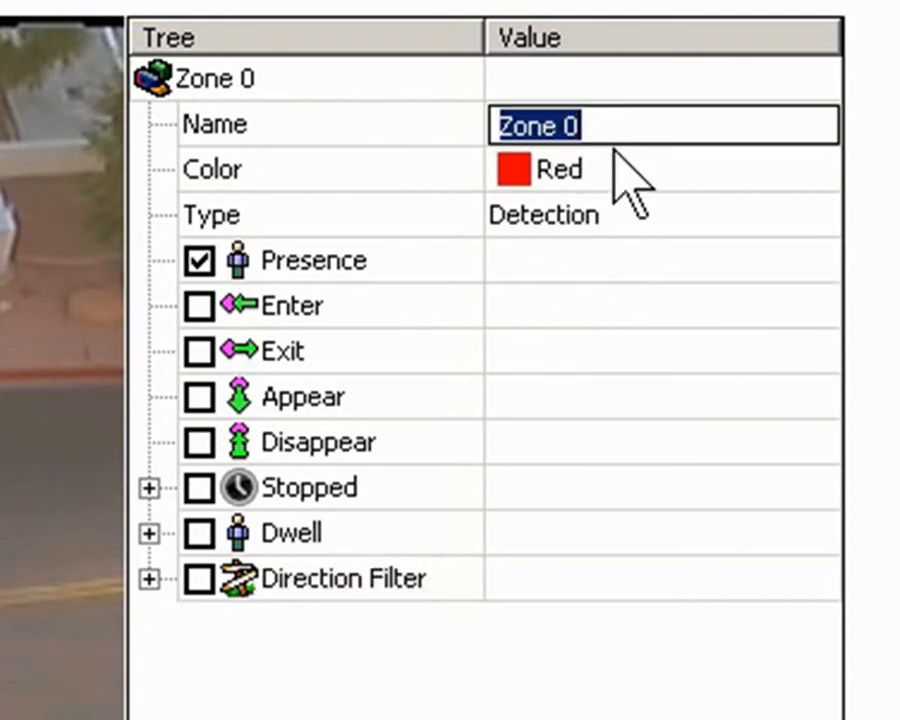
click(617, 178)
click(629, 218)
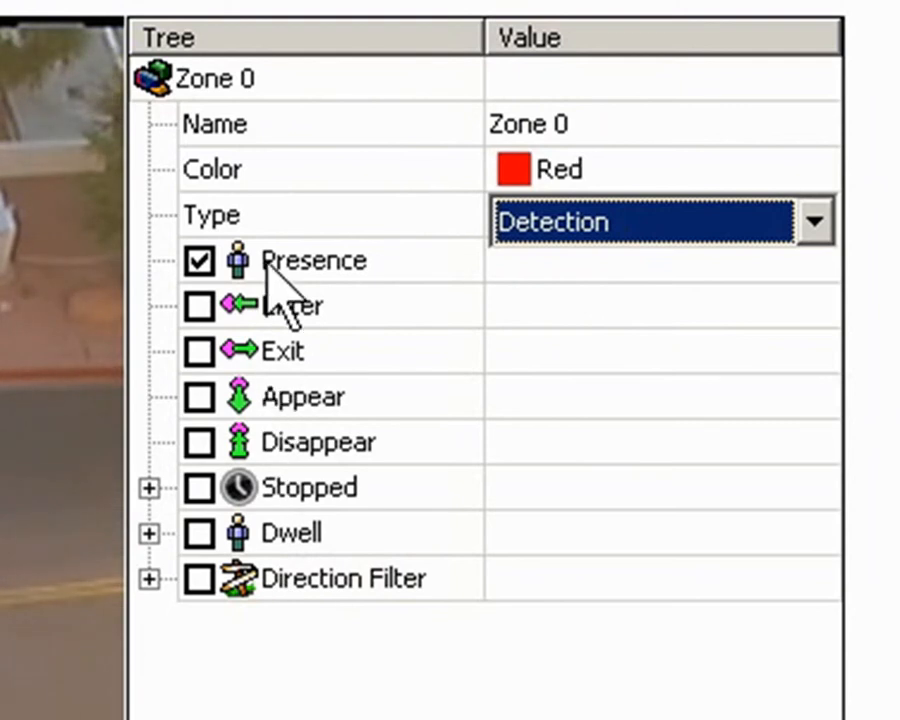
click(553, 125)
text(Blue)
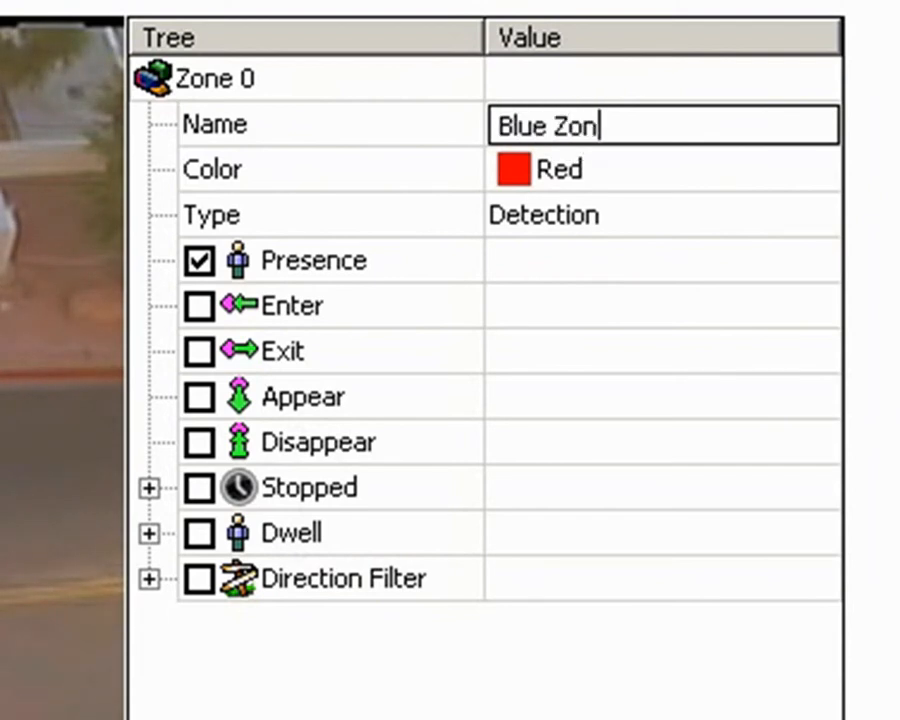
click(720, 170)
click(717, 175)
click(646, 302)
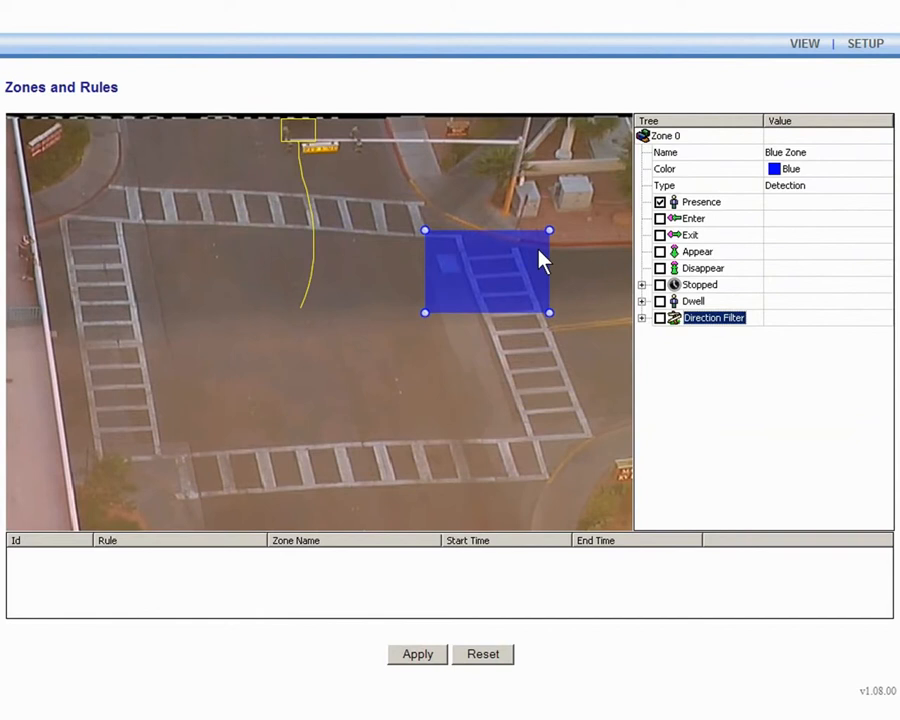
Move the zone to the upper-right corner and drag its corners to cover the corner sidewalk area
drag(540, 260, 593, 150)
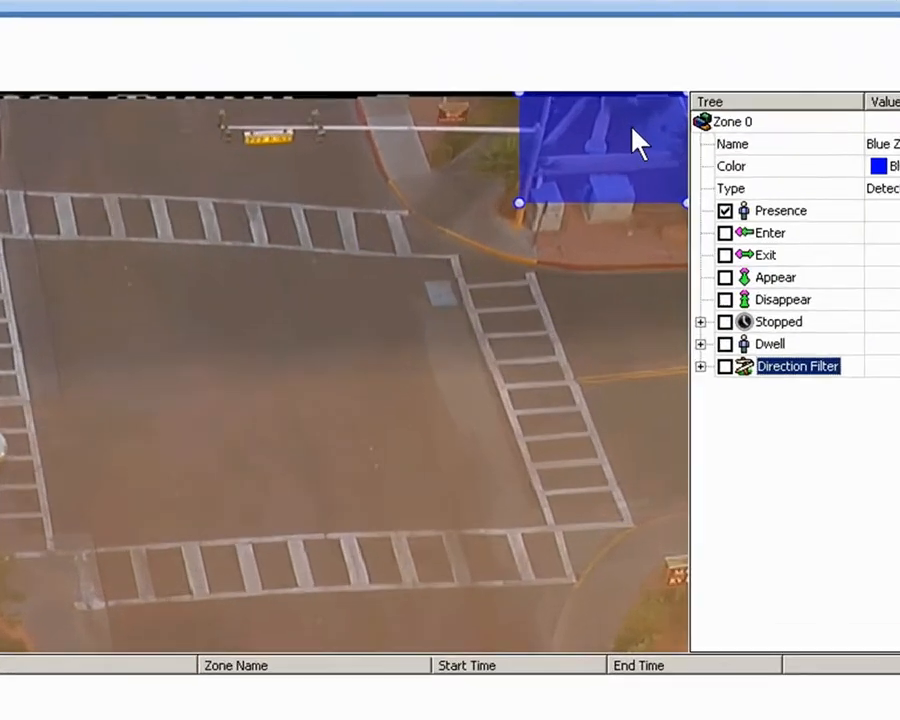
drag(507, 196, 503, 238)
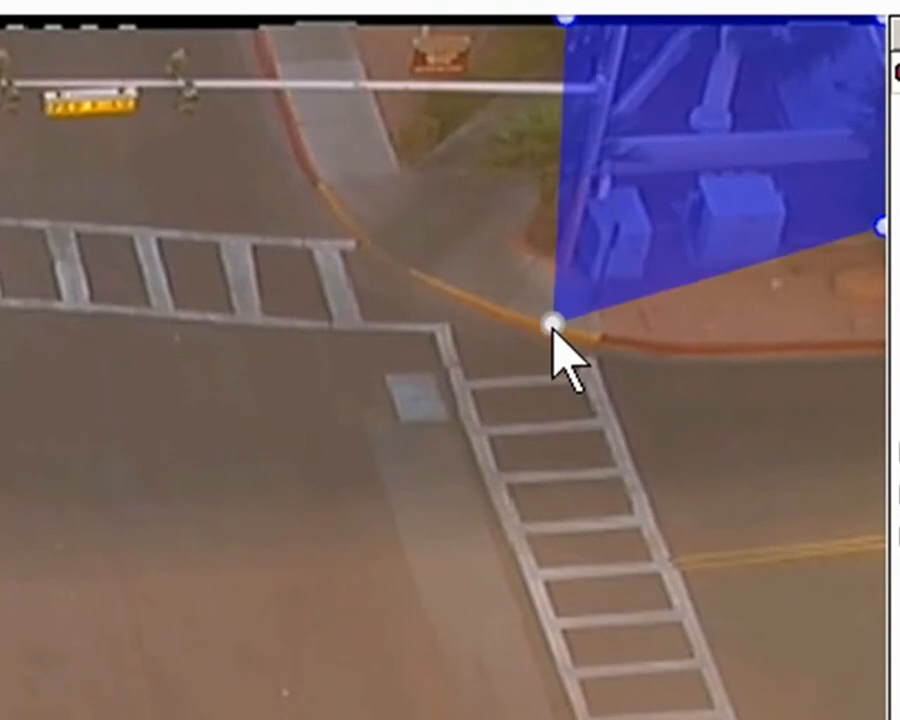
drag(553, 332, 540, 330)
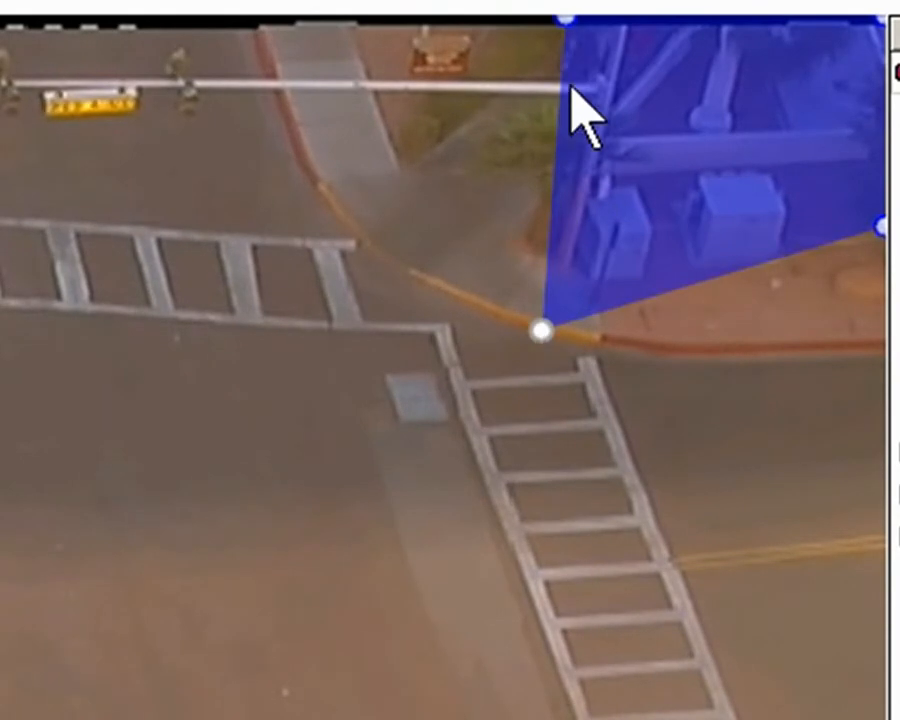
drag(567, 22, 260, 18)
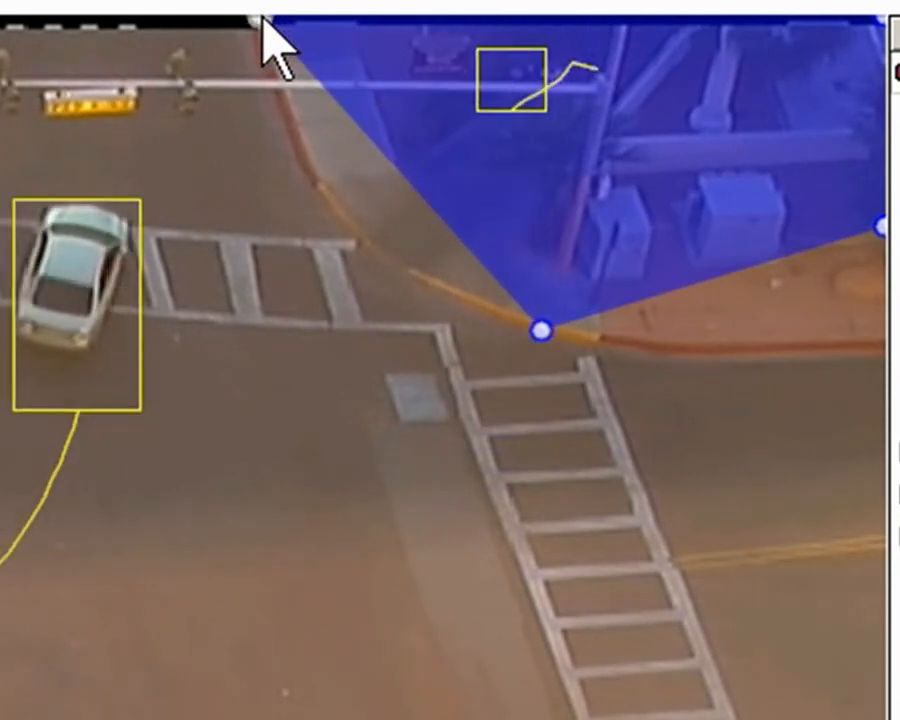
drag(873, 228, 880, 345)
drag(540, 330, 449, 298)
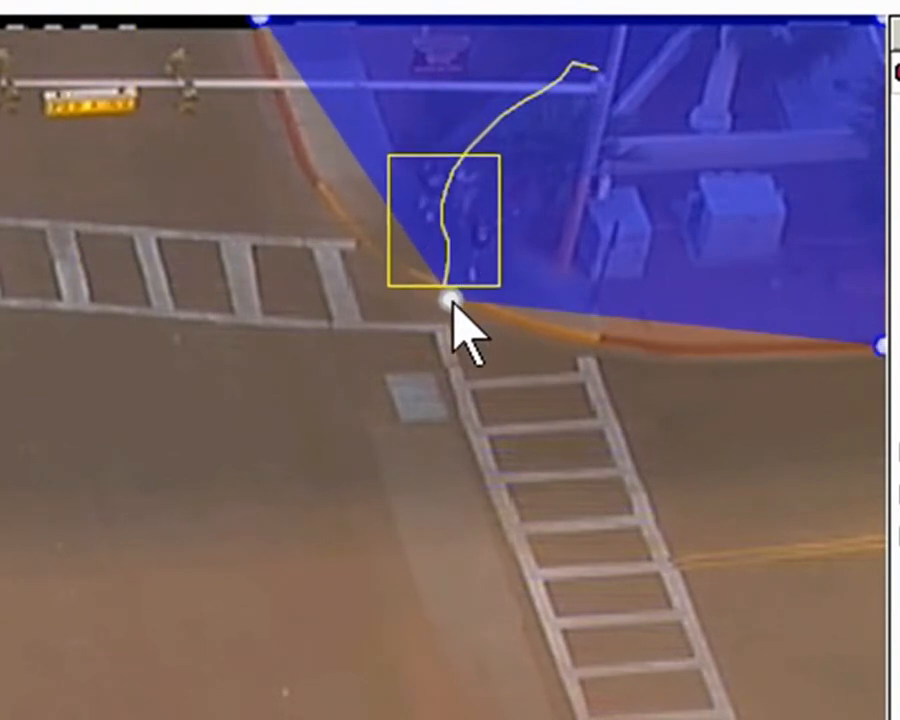
Add nodes on the zone's lower-left edge and drag them to curve it along the curb
click(347, 150)
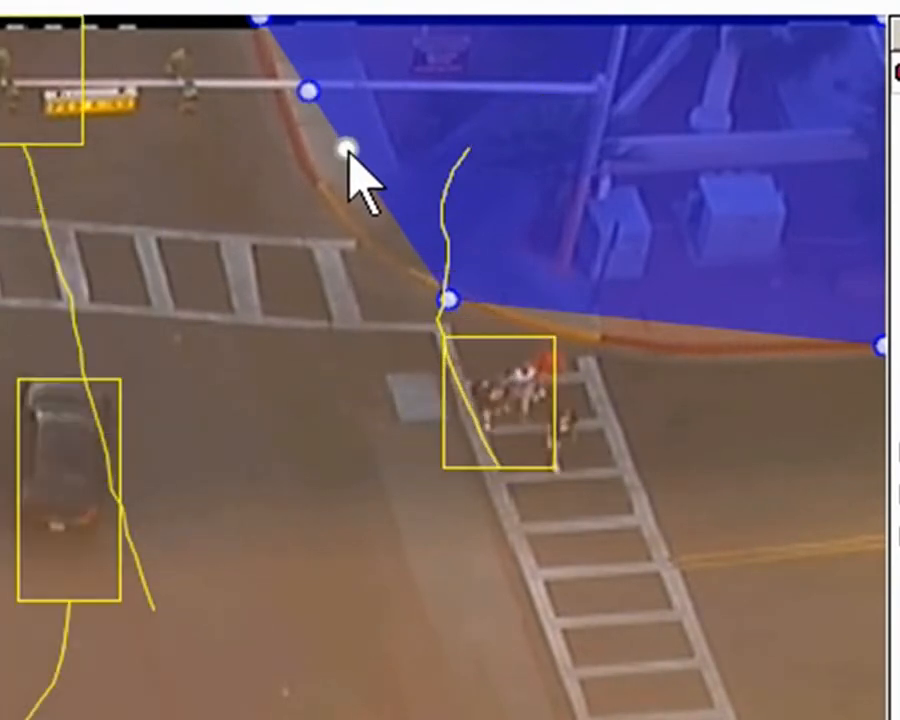
click(554, 302)
drag(346, 149, 396, 265)
drag(308, 92, 305, 185)
drag(552, 304, 584, 340)
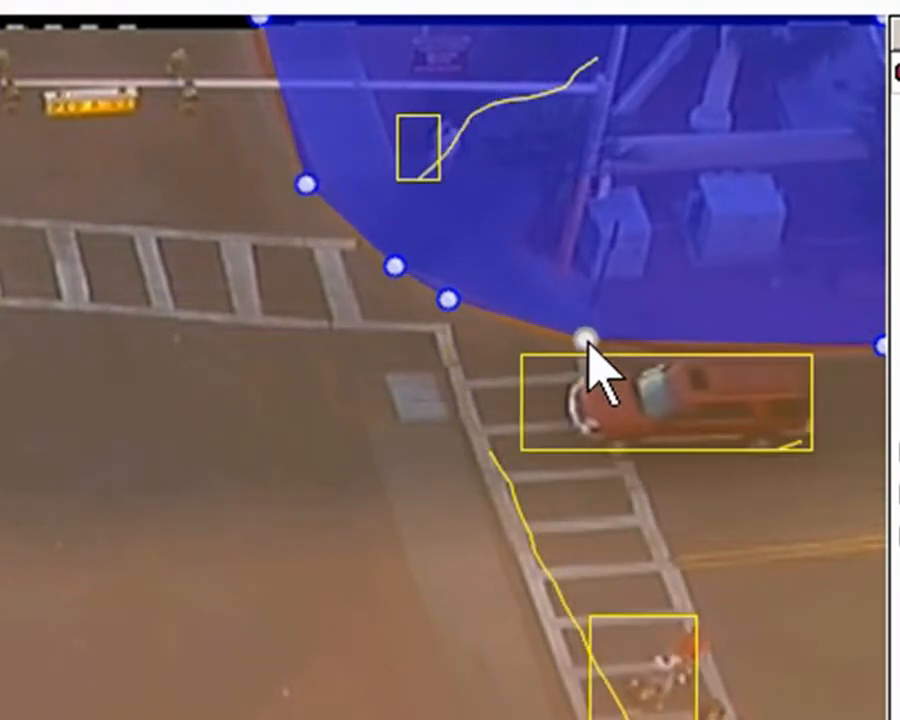
Add and insert more nodes along the zone's lower edge near the right crosswalk
click(650, 338)
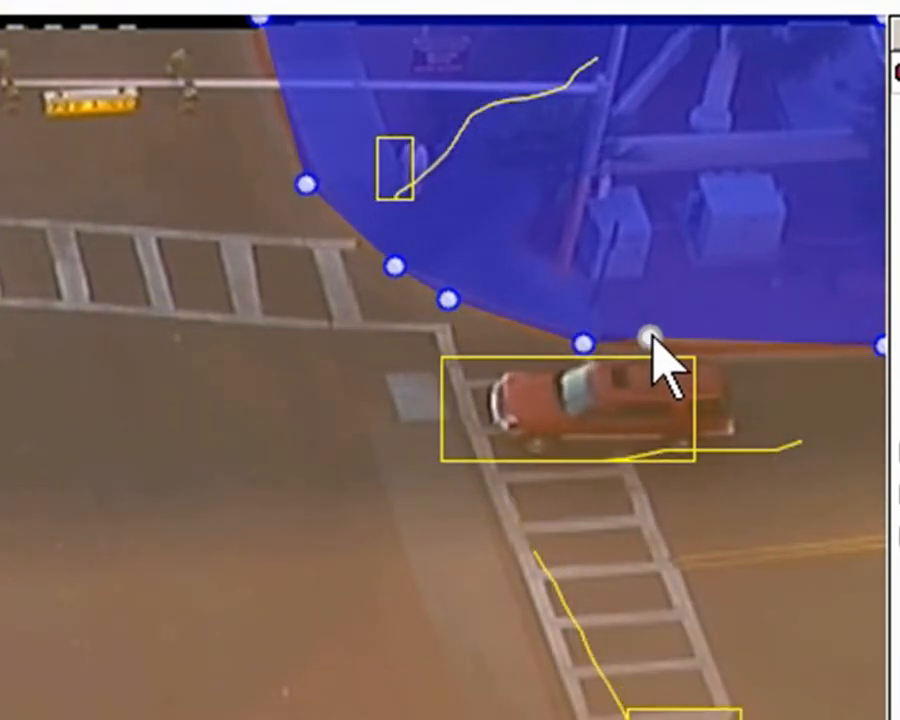
drag(653, 342, 664, 350)
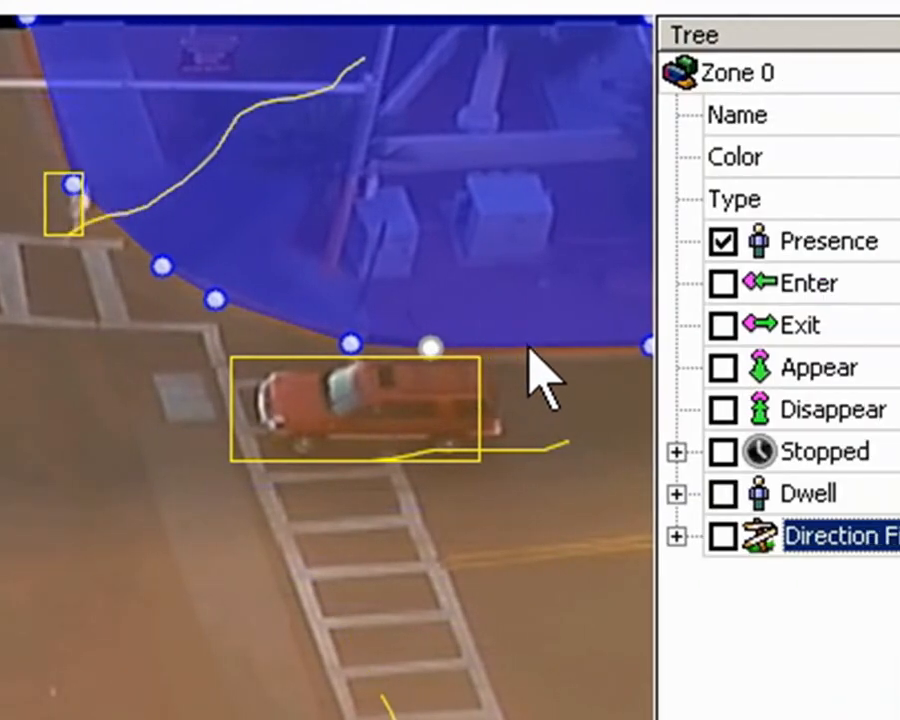
right_click(531, 356)
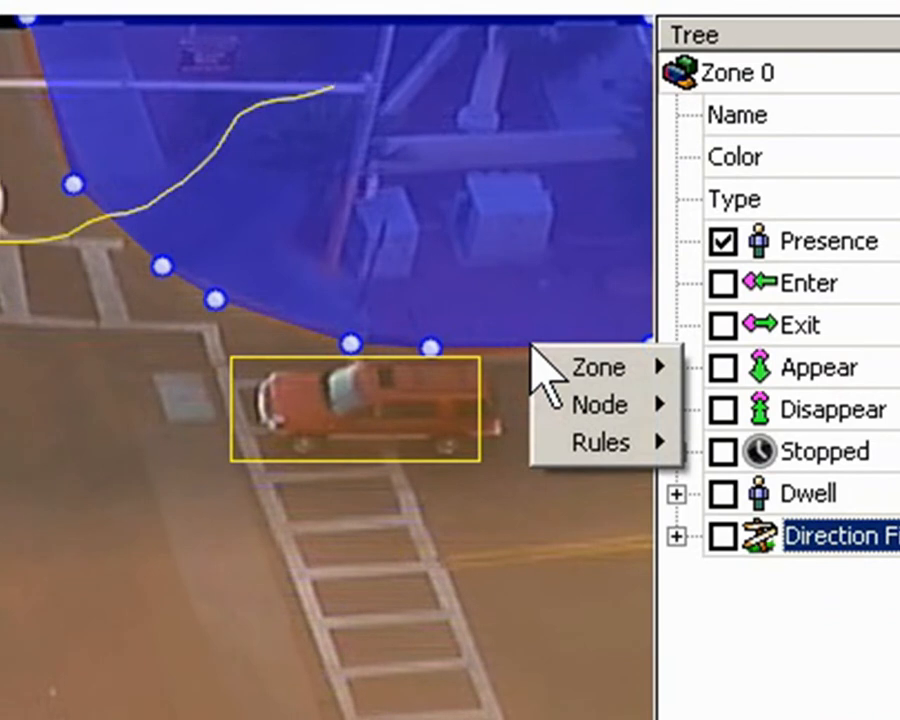
mouse_move(566, 405)
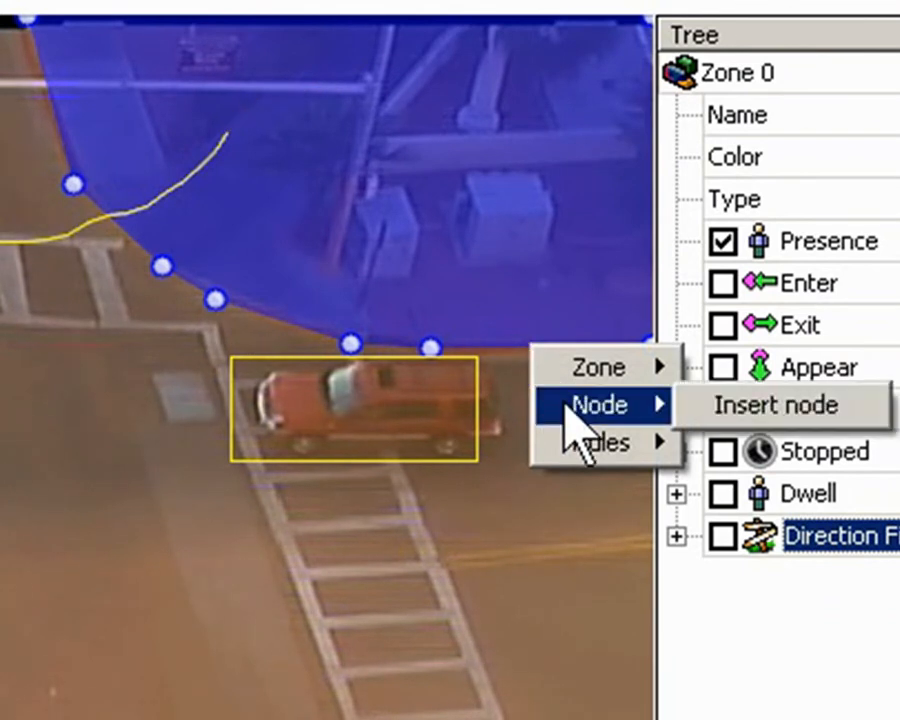
click(746, 405)
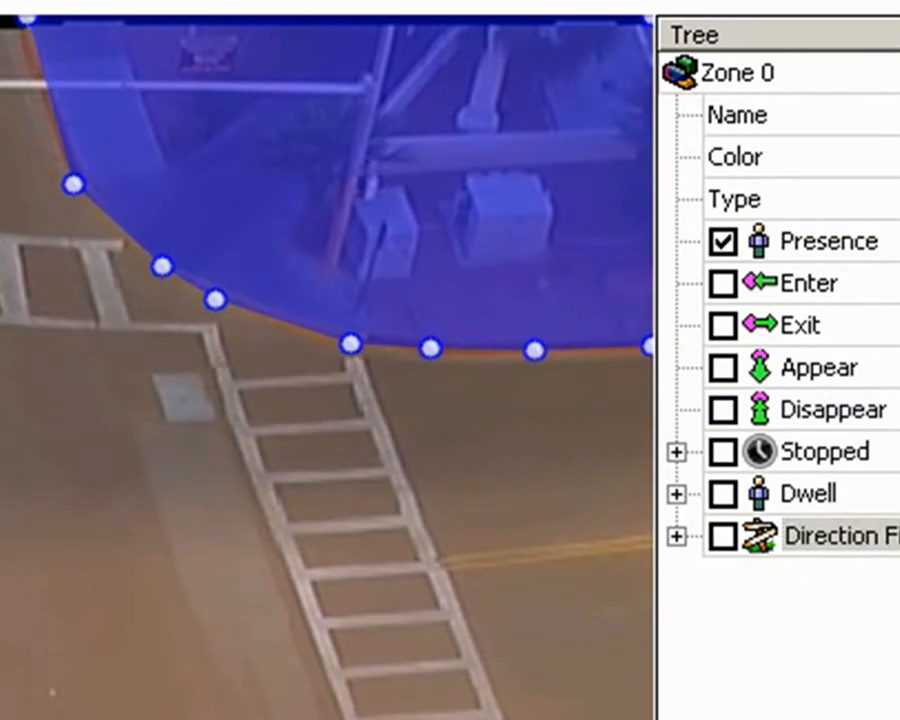
Remove the node on the zone's lower edge just above the right crosswalk
right_click(352, 346)
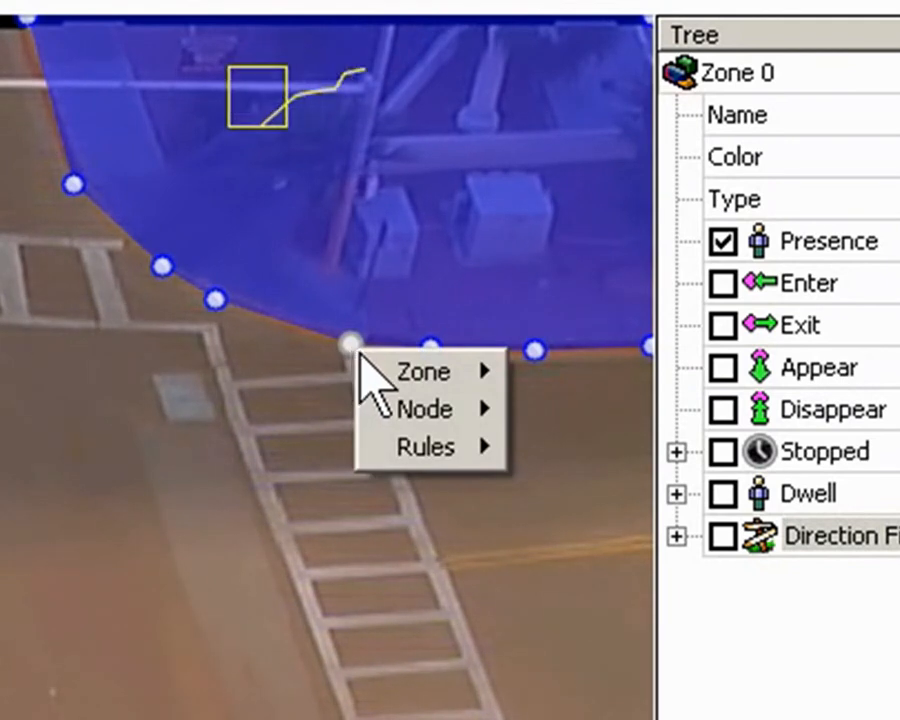
mouse_move(404, 410)
click(552, 410)
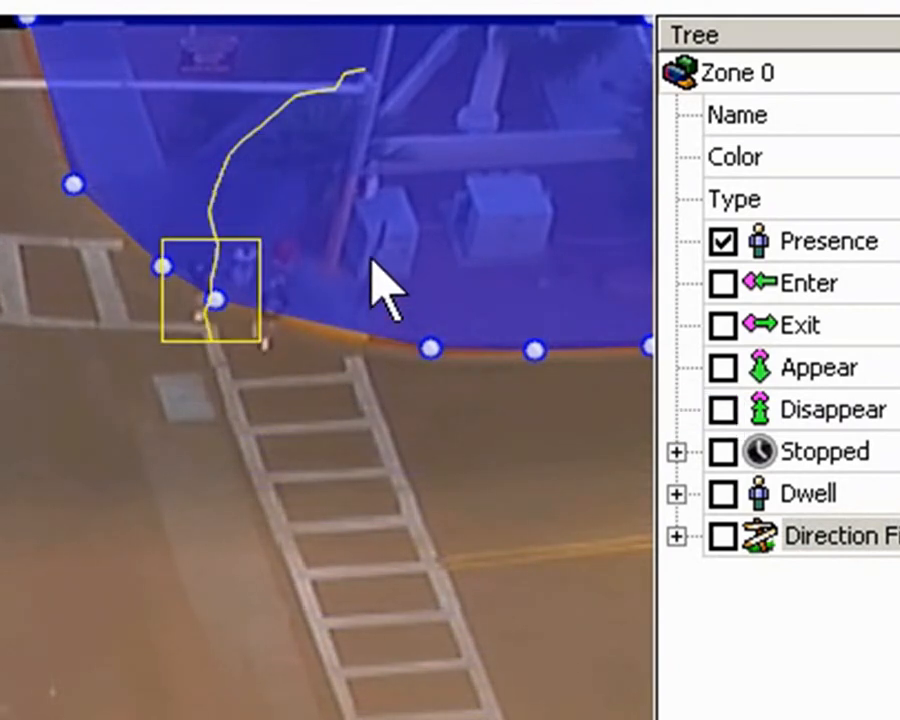
Remove the blue zone from the intersection view
right_click(496, 188)
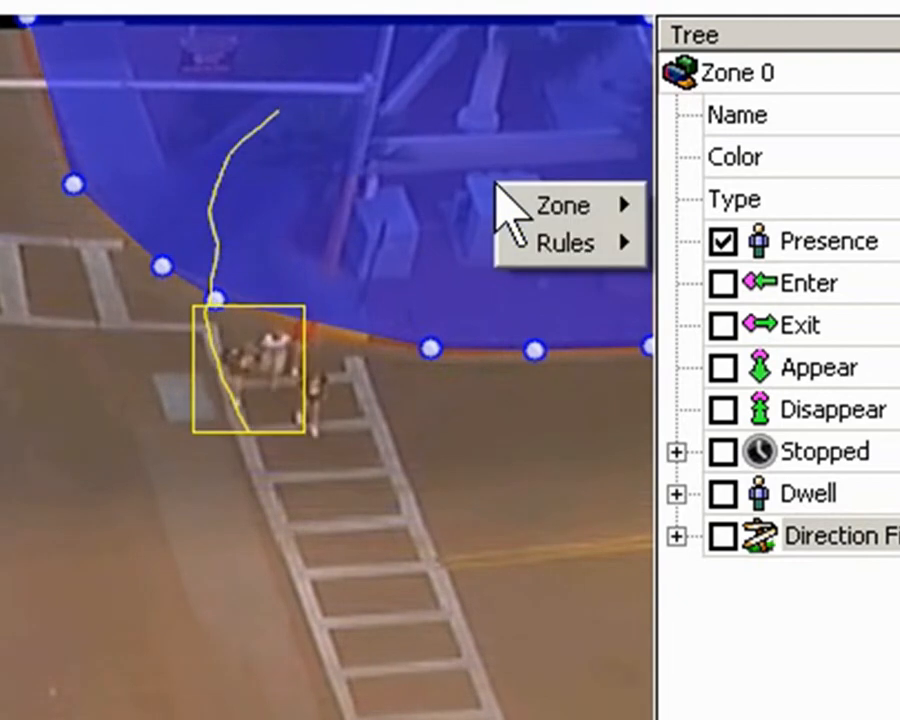
mouse_move(566, 208)
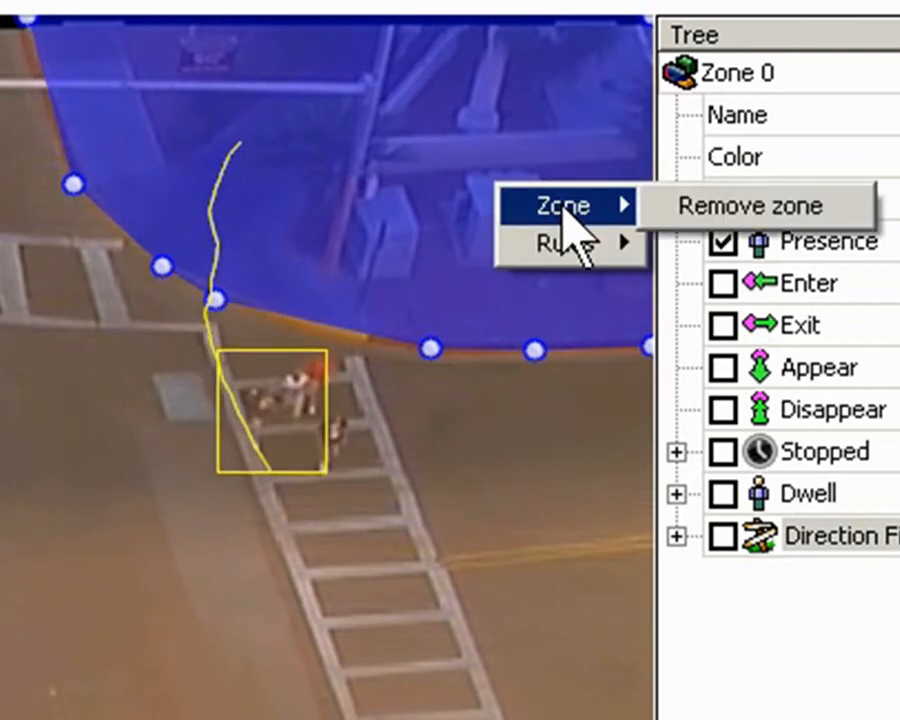
click(702, 224)
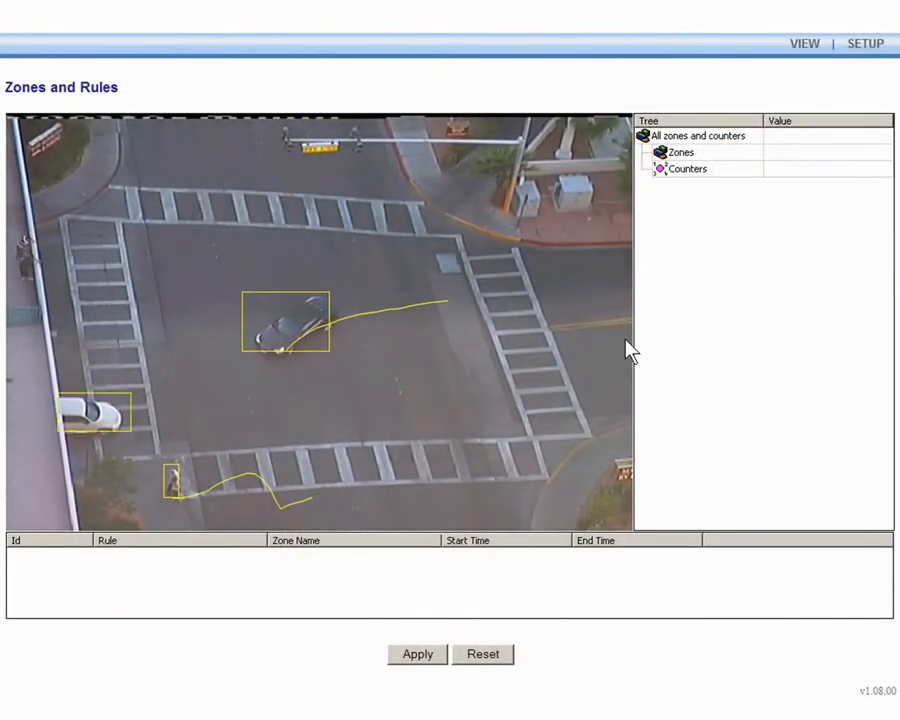
Create a new detection line in the middle of the intersection, named Red Line and colored Red
right_click(436, 346)
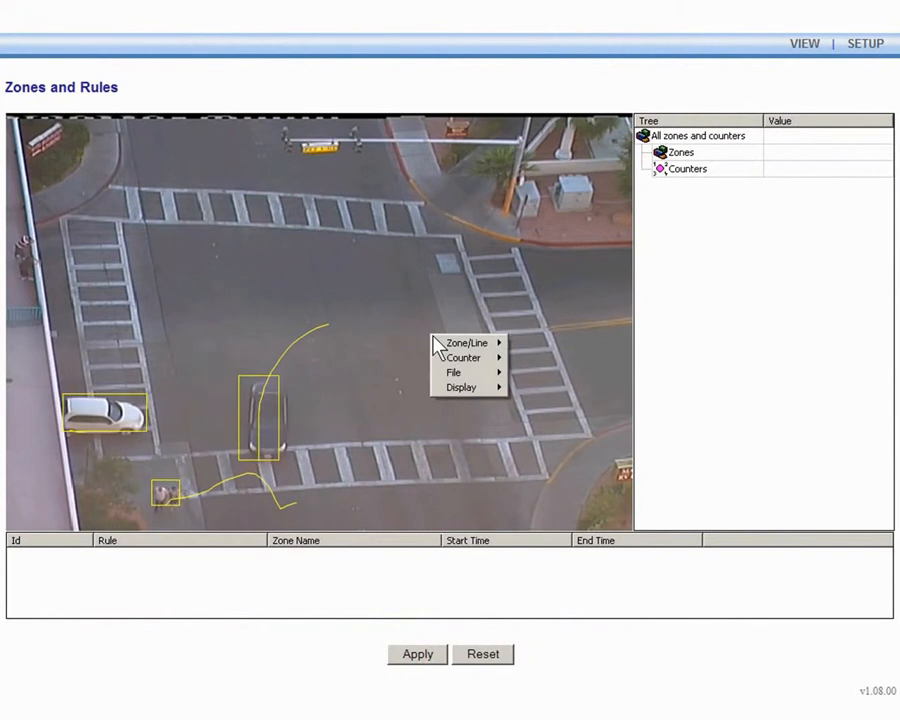
mouse_move(474, 348)
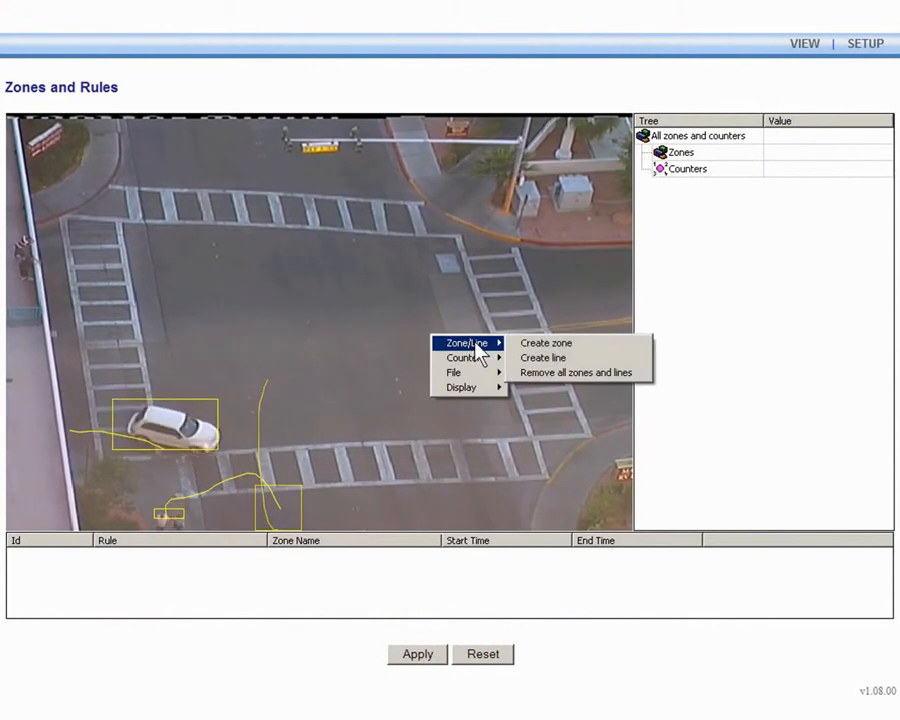
click(542, 360)
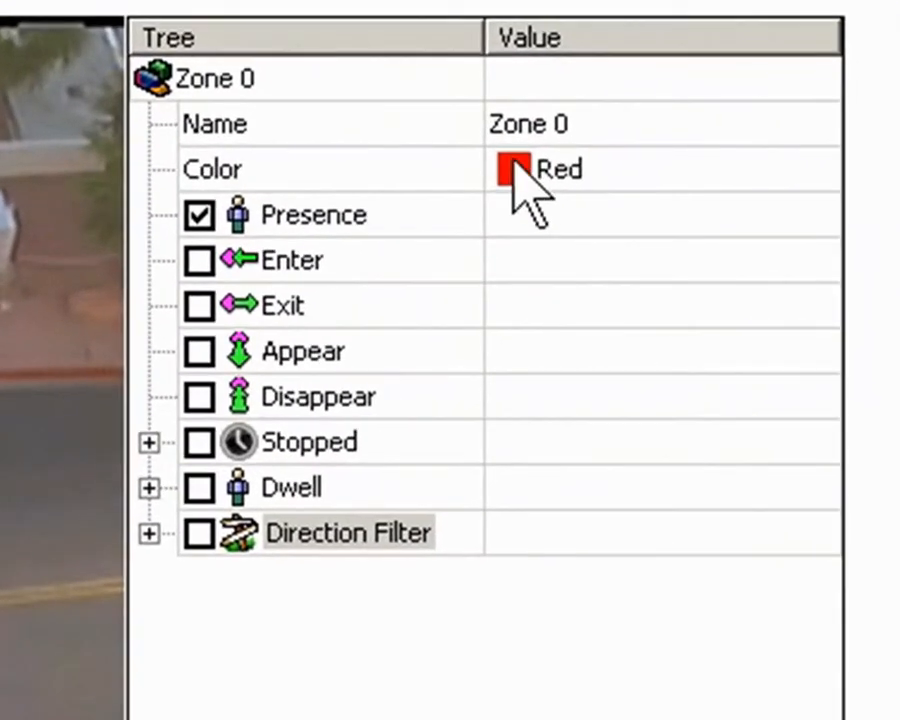
click(789, 150)
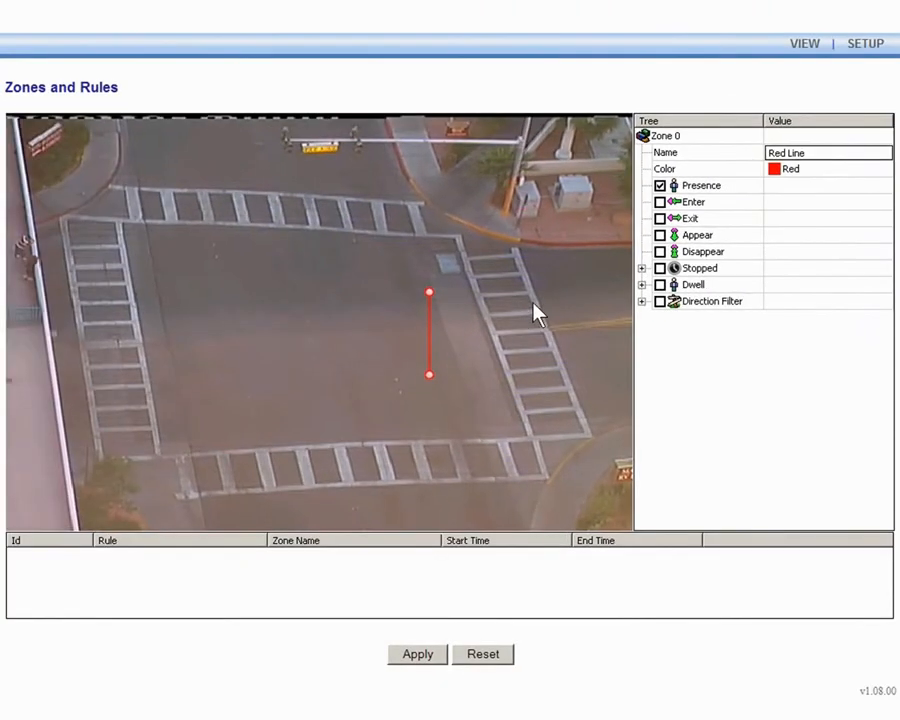
Move the line and drag its endpoints from the intersection's lower-left corner to its upper-middle area
drag(428, 328, 340, 203)
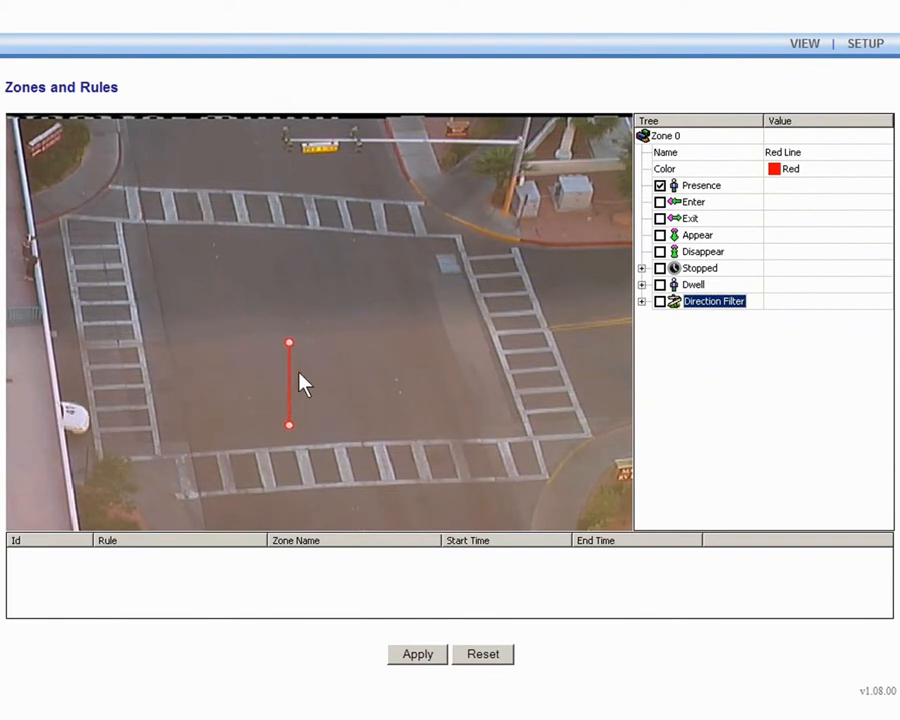
drag(300, 326, 296, 306)
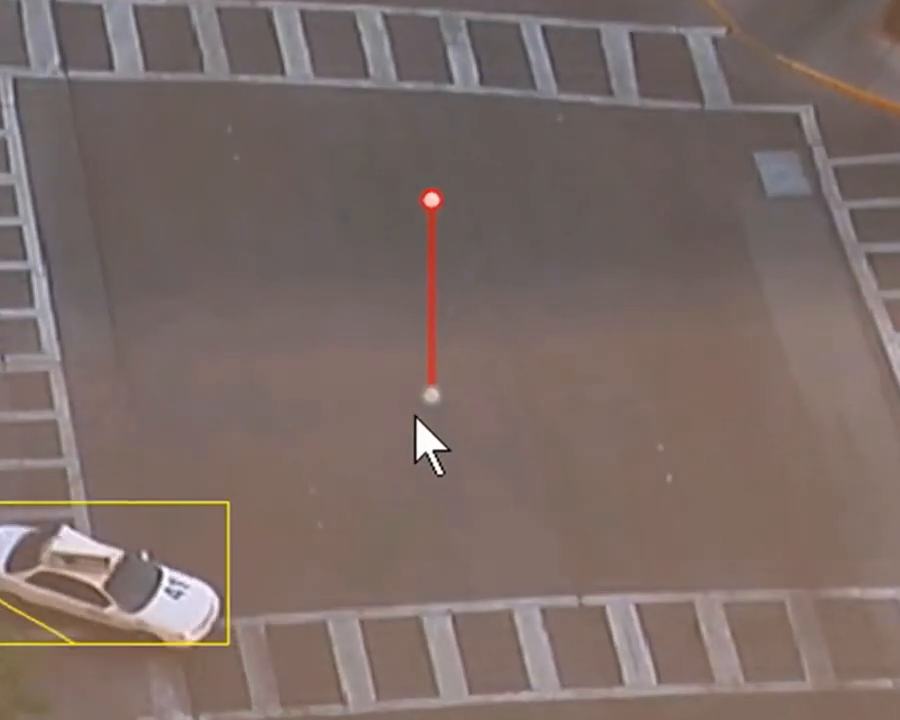
drag(433, 397, 101, 621)
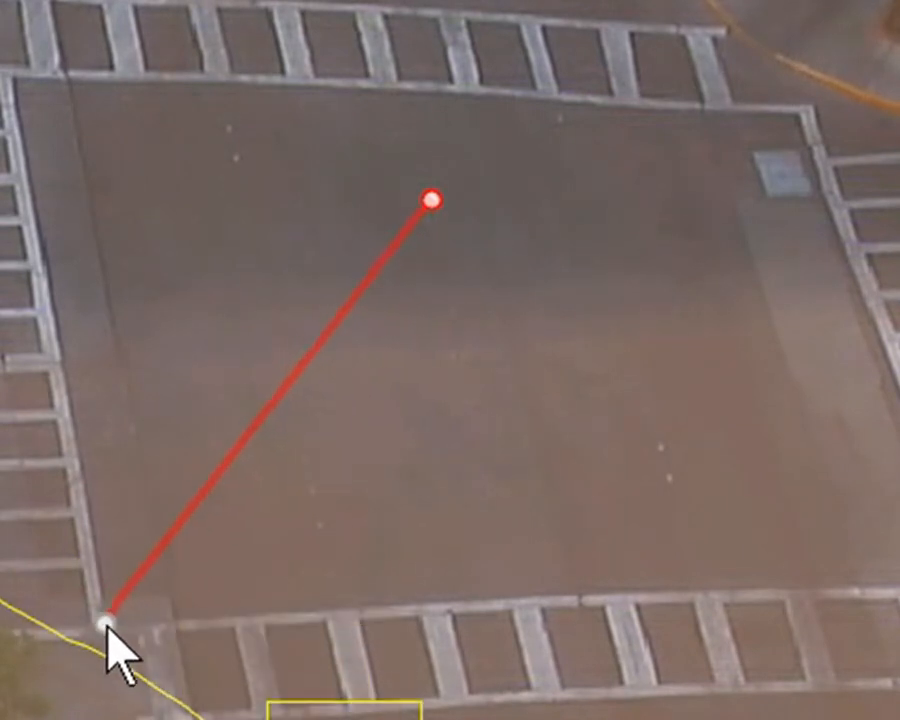
drag(430, 203, 631, 205)
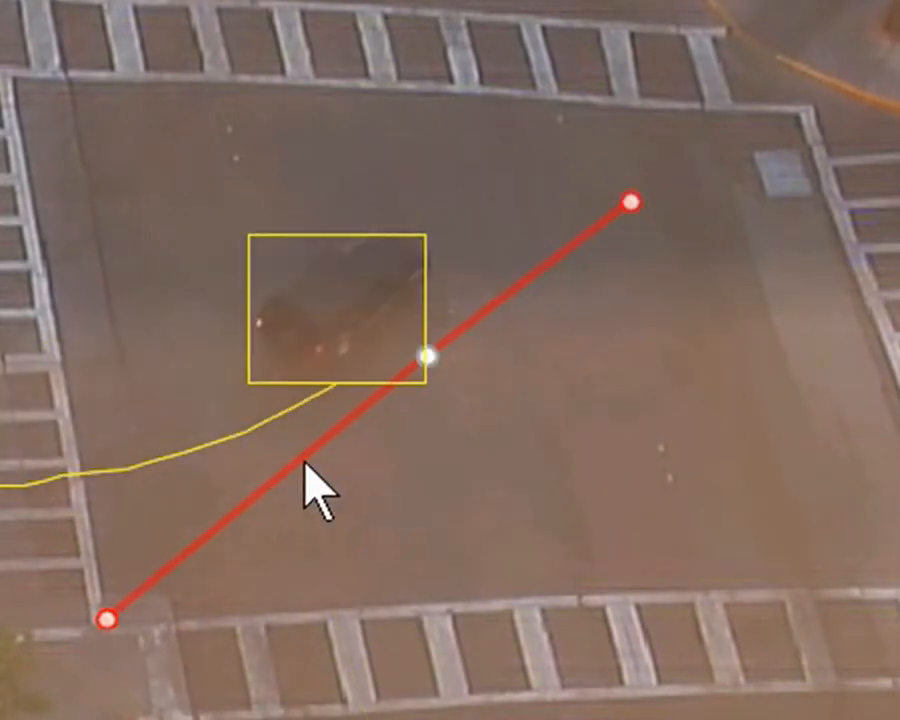
Drag points along the line to add nodes and bend it into a curve
drag(295, 468, 224, 390)
drag(427, 355, 384, 305)
drag(358, 263, 320, 226)
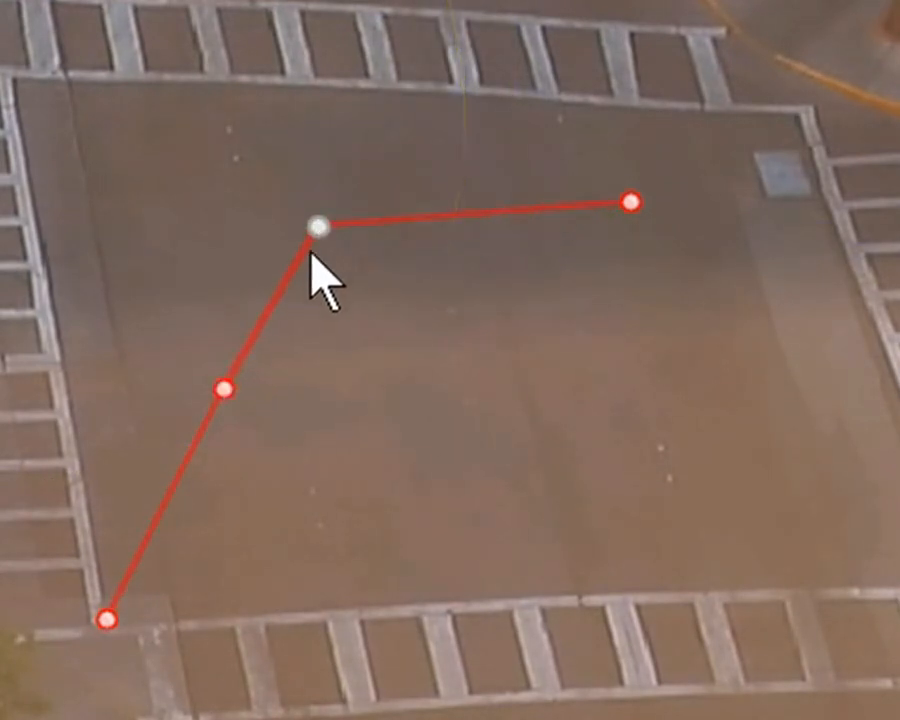
drag(226, 387, 193, 382)
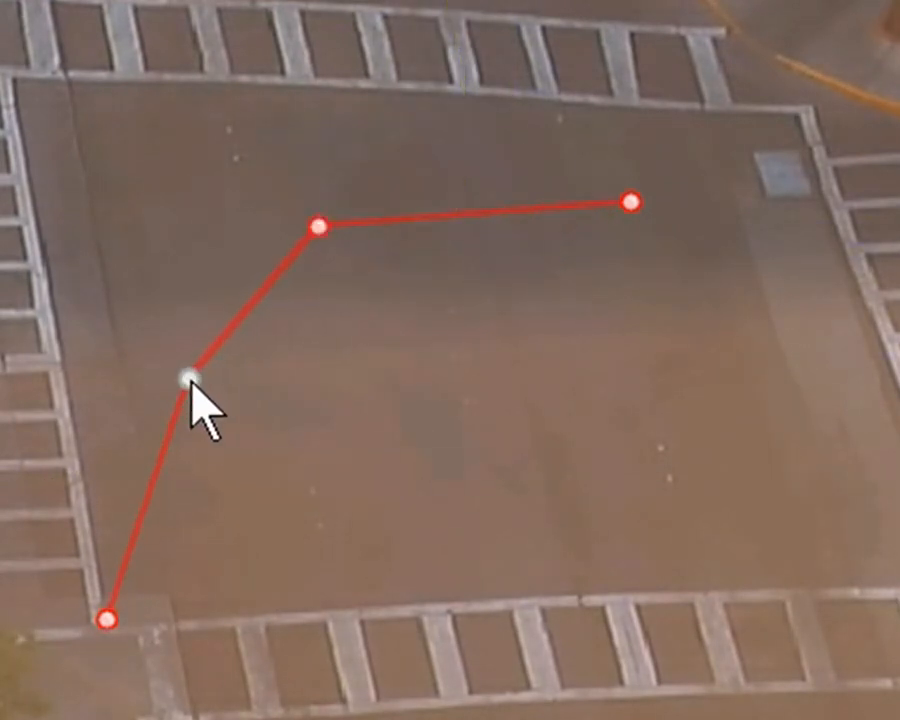
Remove the red line
right_click(250, 300)
mouse_move(304, 322)
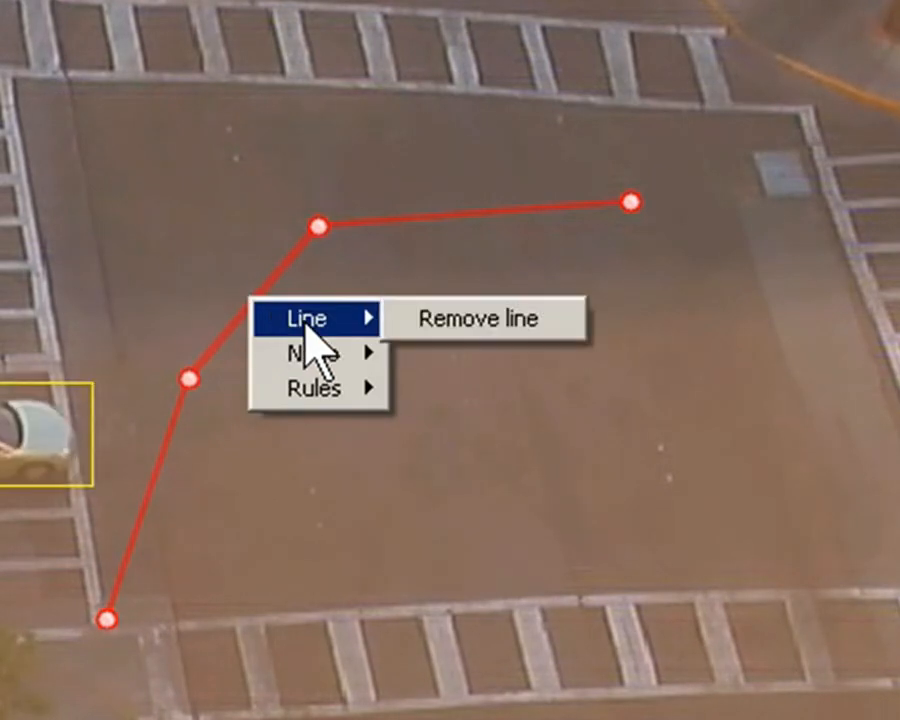
click(453, 330)
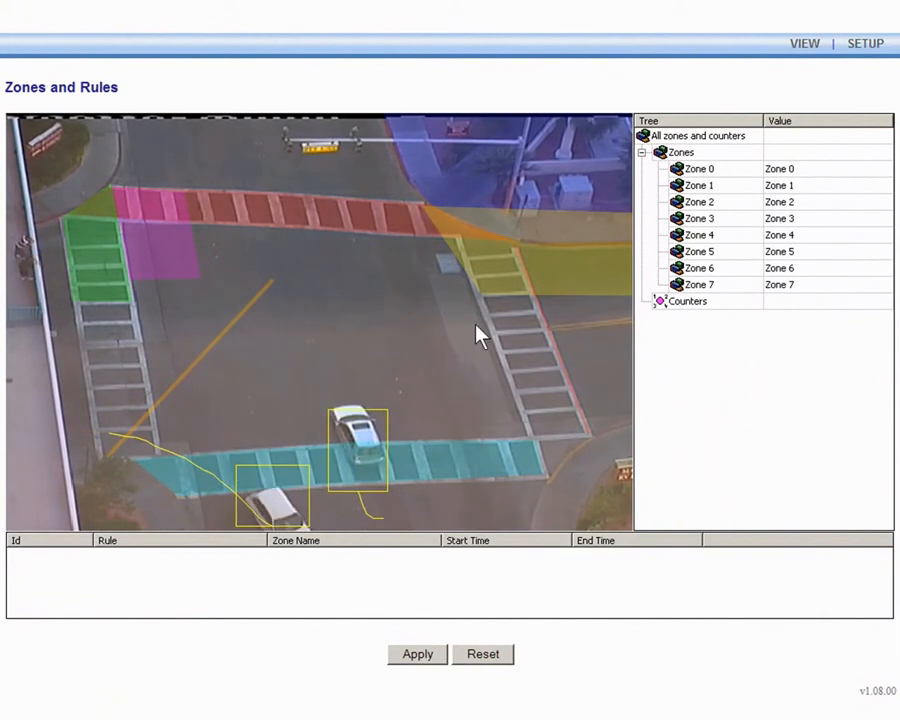
Select the red crosswalk zone and nudge it, then reposition the pink zone slightly
click(382, 221)
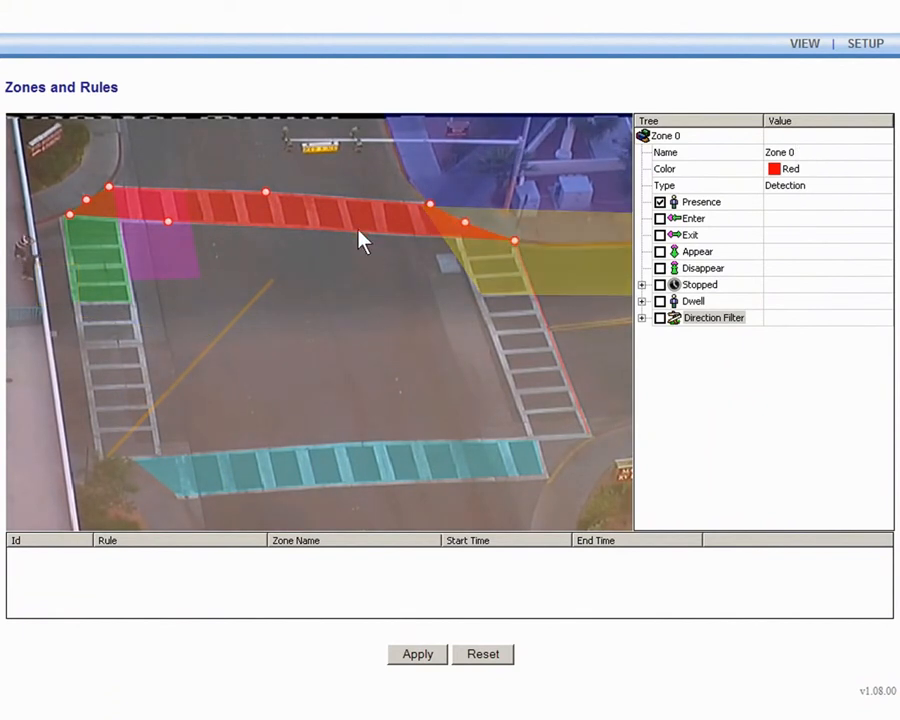
mouse_move(355, 228)
mouse_down()
mouse_move(356, 315)
mouse_move(358, 223)
mouse_up()
drag(193, 250, 240, 238)
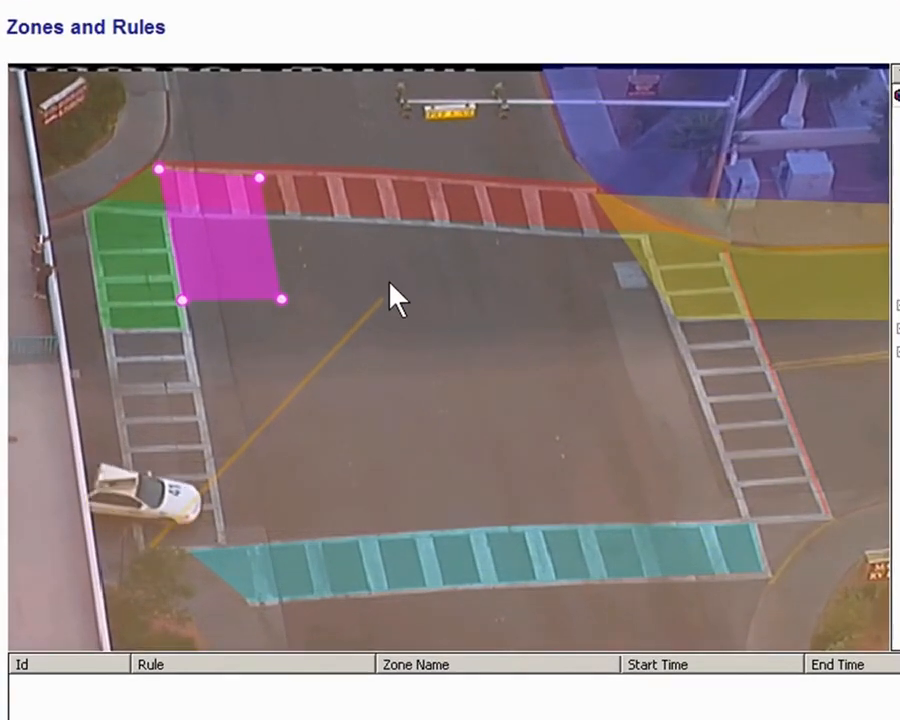
Save the zones and rules configuration to a file named Test on the Desktop
right_click(450, 296)
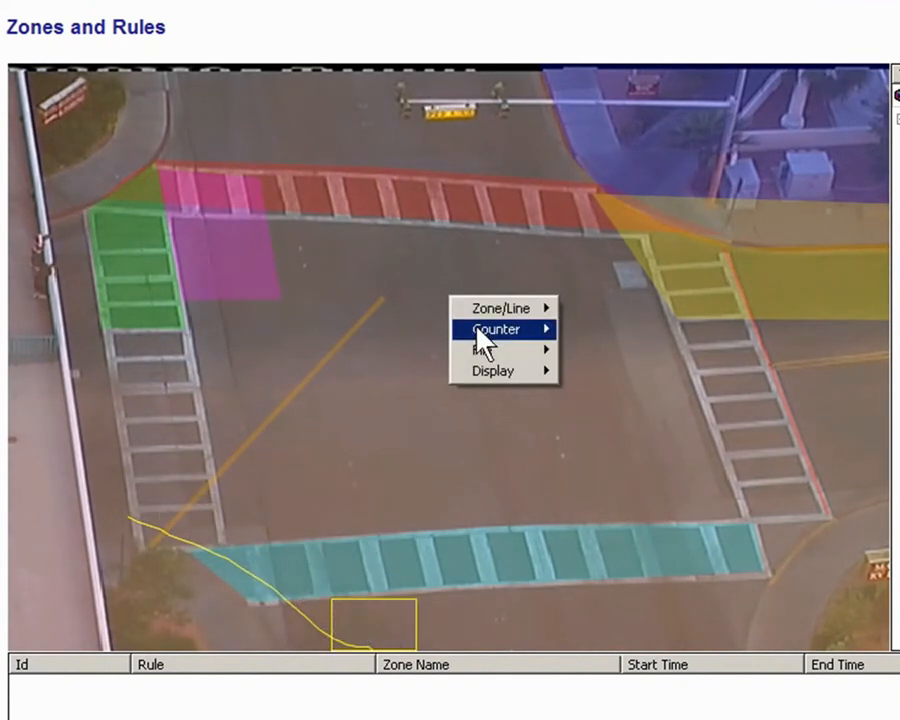
mouse_move(500, 356)
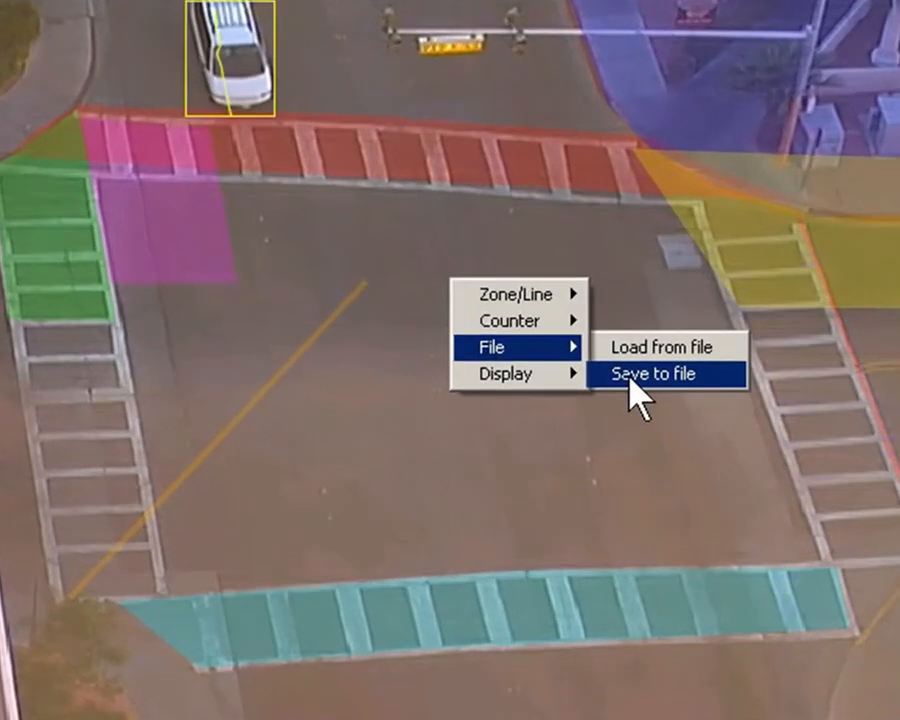
click(598, 390)
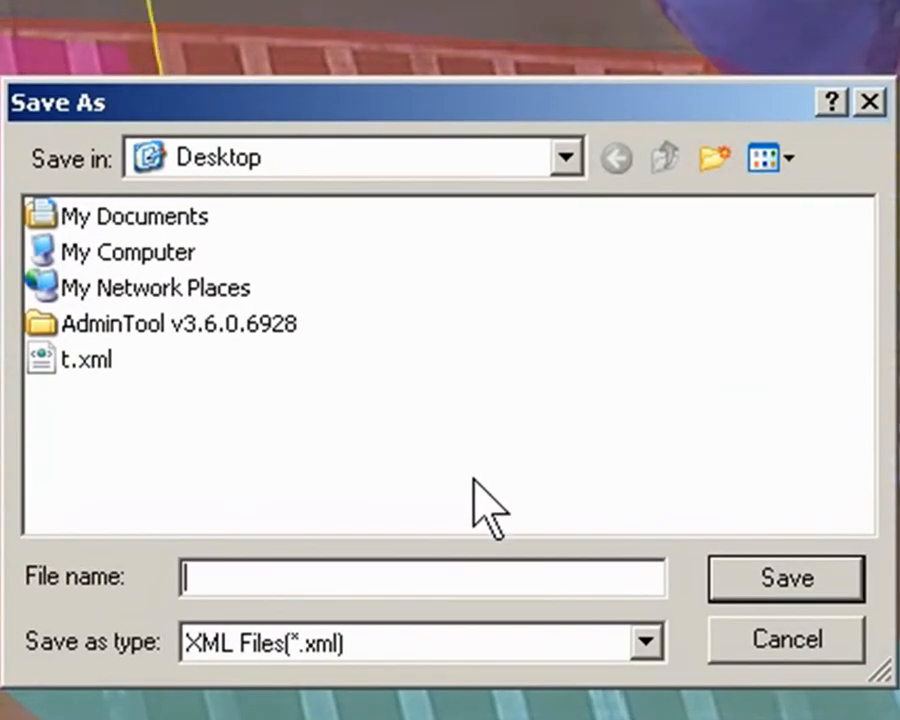
text(Test)
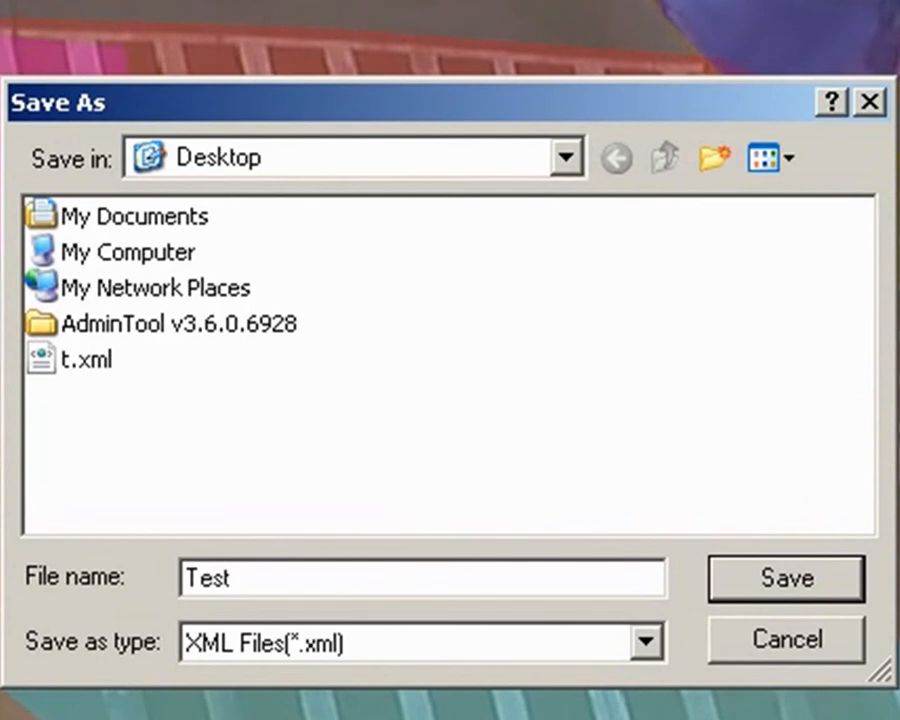
click(771, 590)
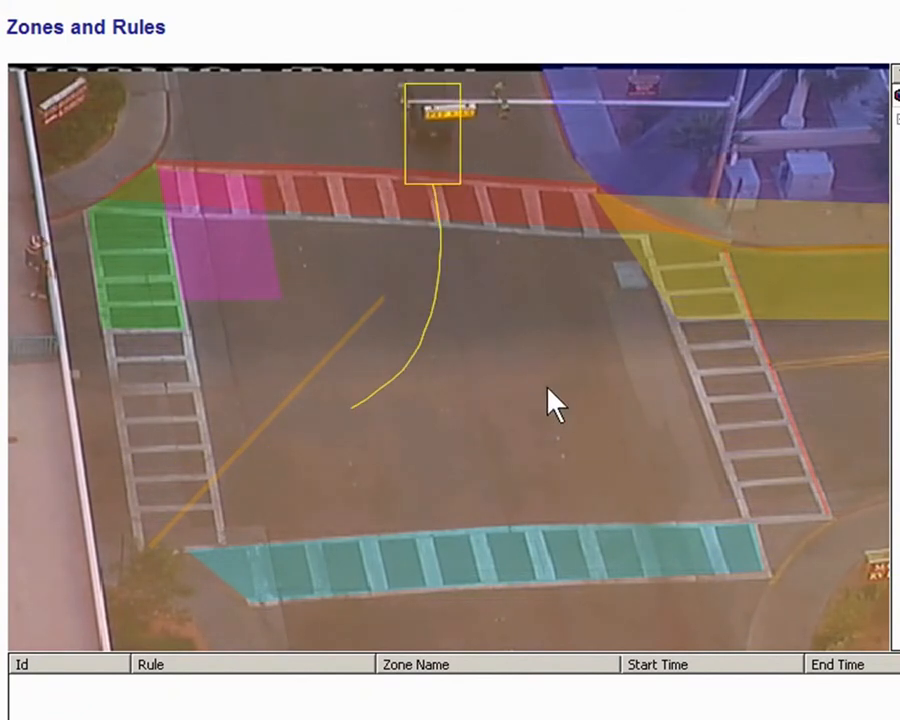
Remove all zones and lines from the view
right_click(474, 351)
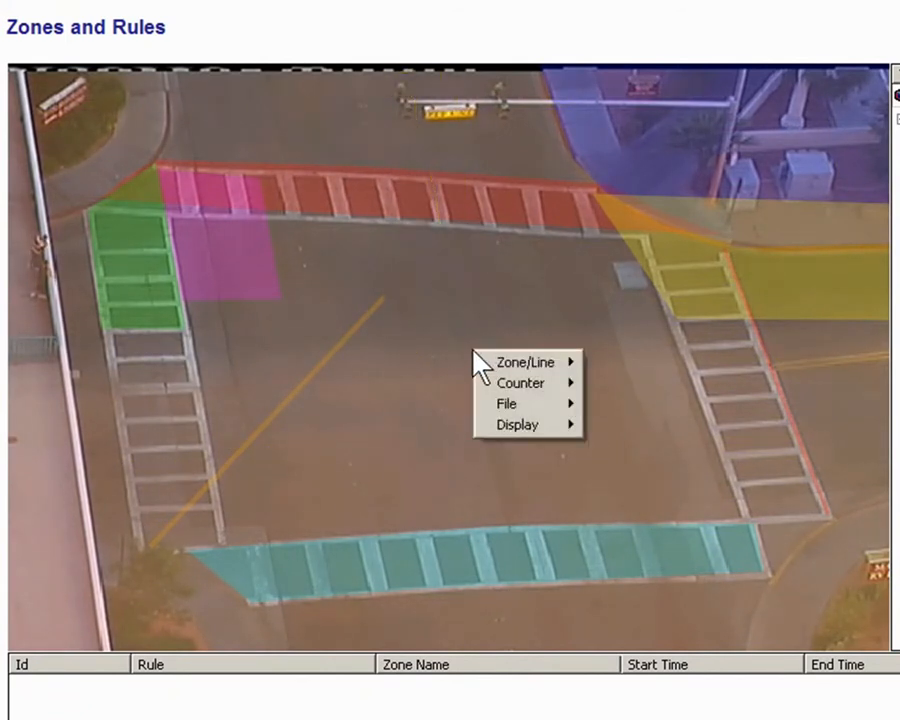
mouse_move(500, 362)
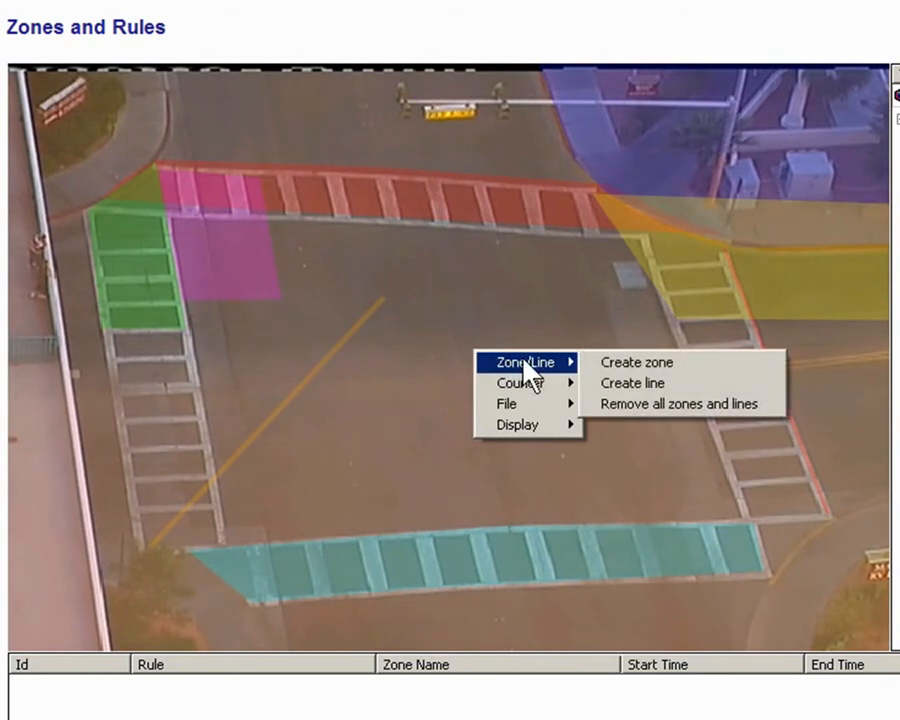
click(633, 404)
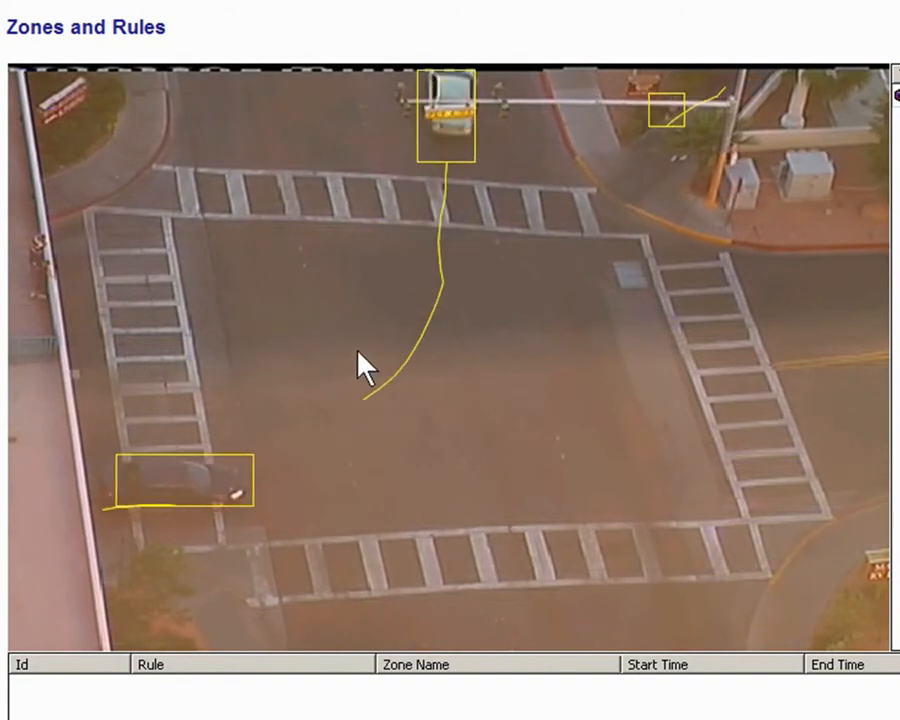
Load the Test.xml configuration file from the Desktop
right_click(350, 346)
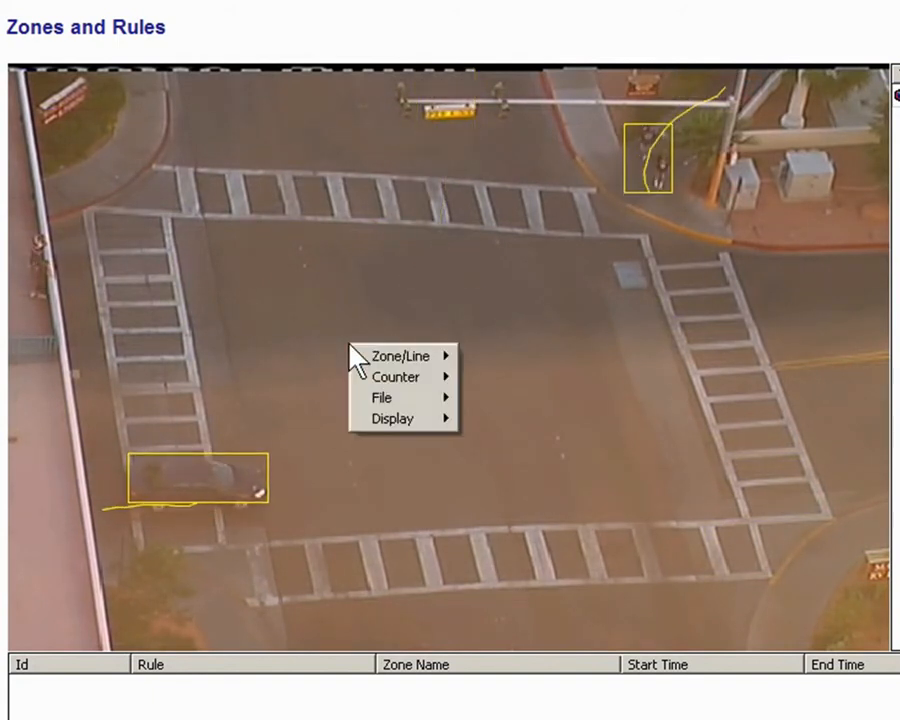
mouse_move(396, 404)
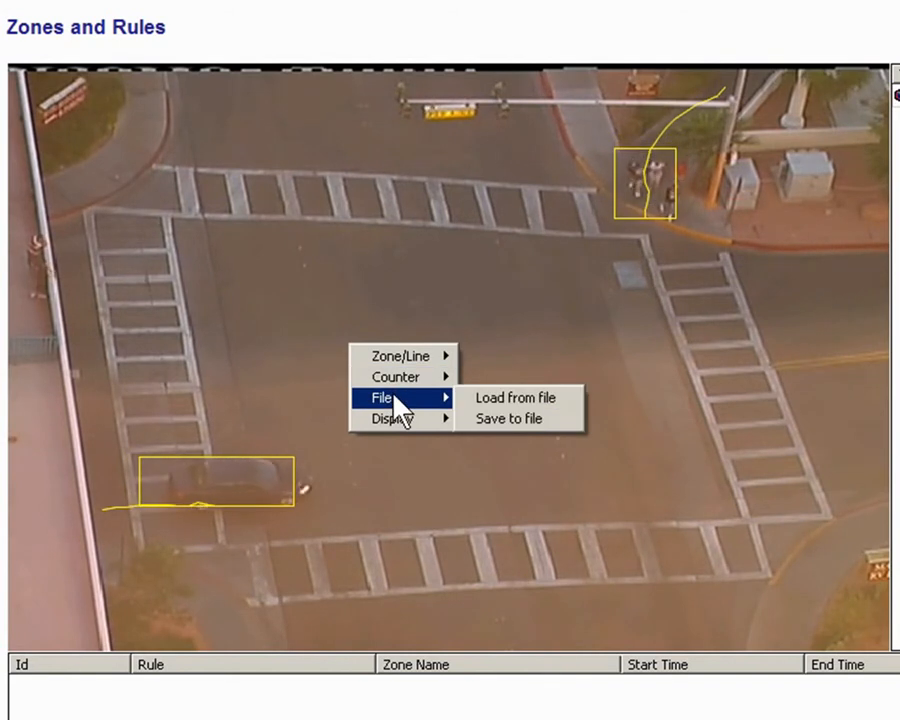
click(487, 400)
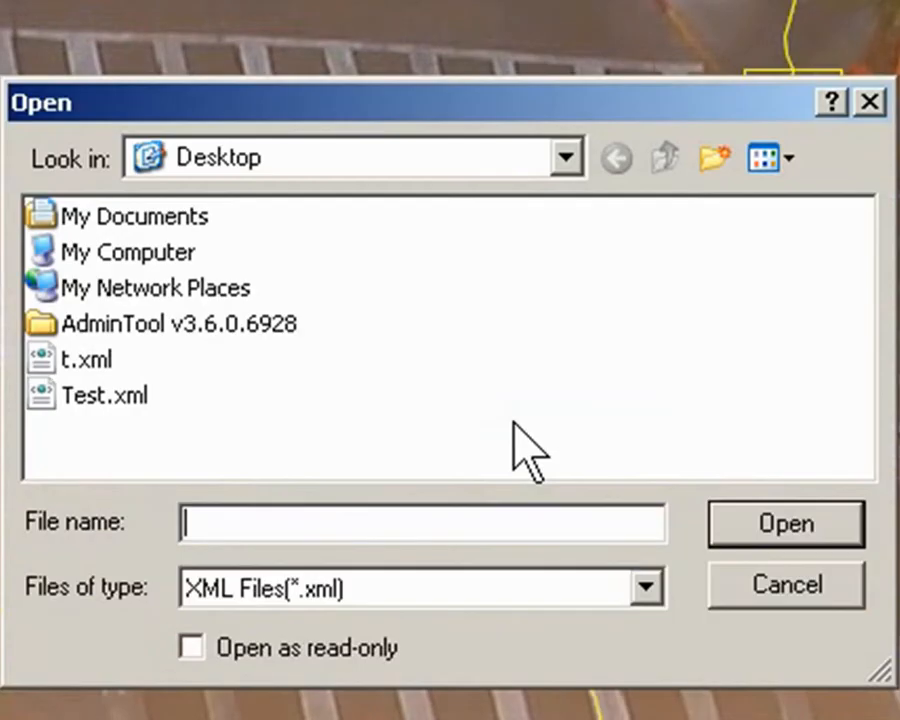
click(80, 398)
click(755, 525)
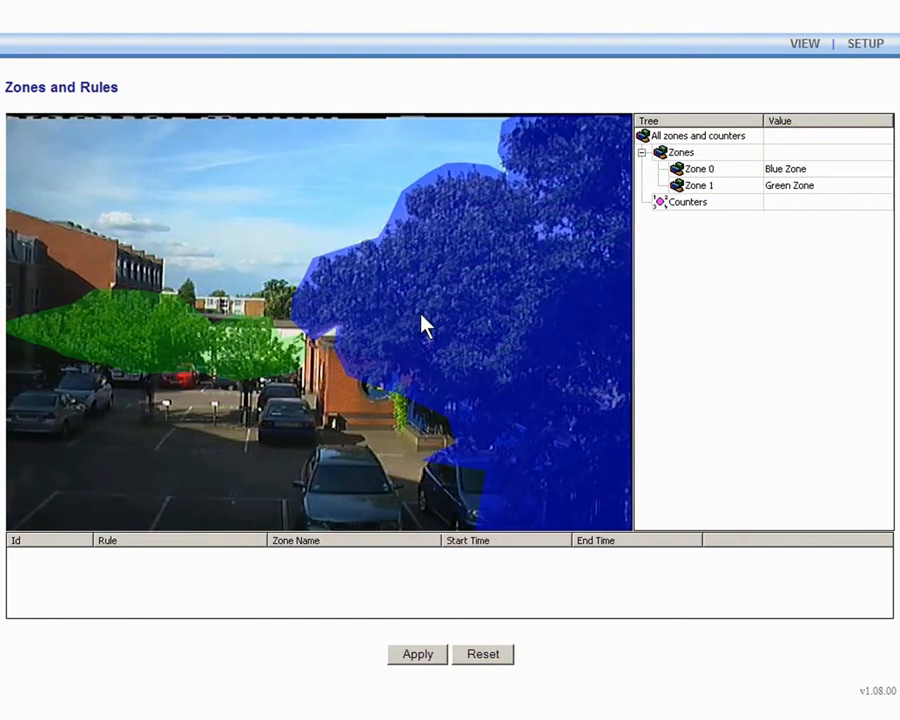
Set the Blue Zone's type to Non-Detection and apply the change
click(422, 322)
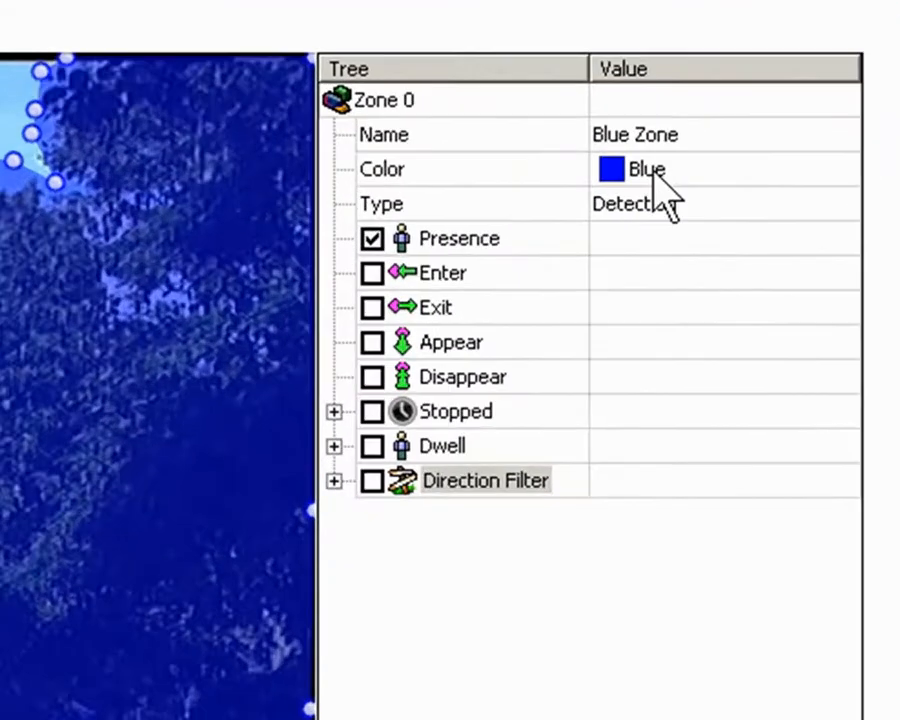
click(814, 188)
click(806, 188)
click(596, 312)
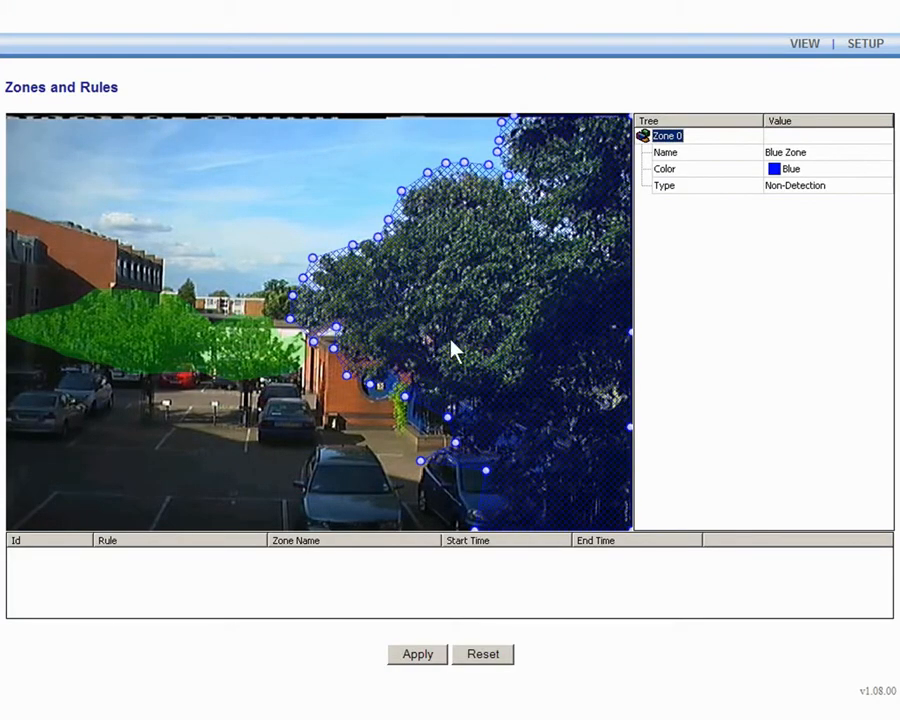
click(432, 653)
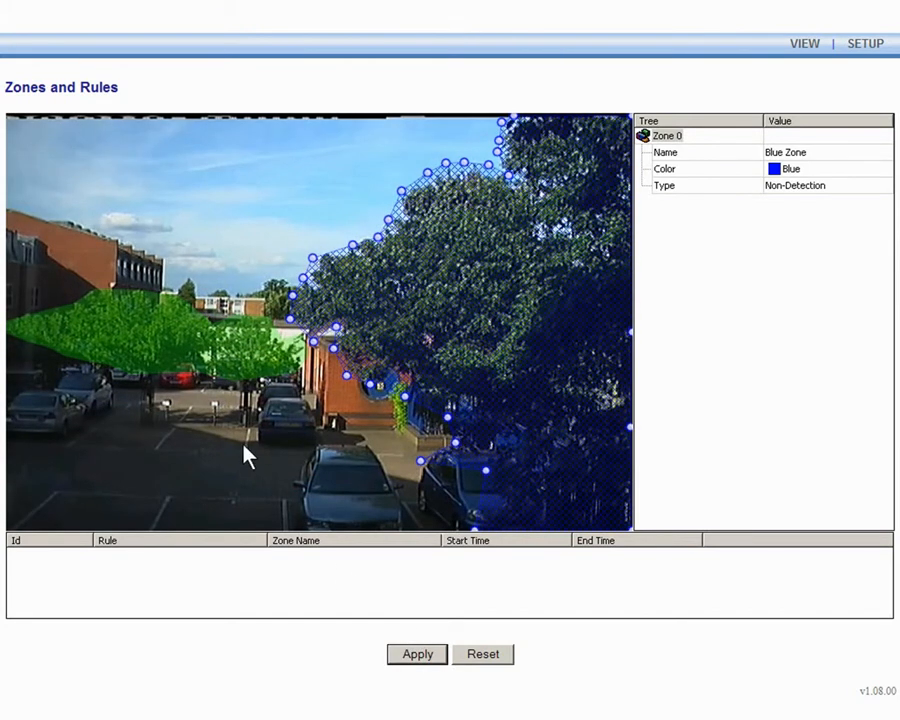
Set the Green Zone's type to Non-Detection
click(203, 368)
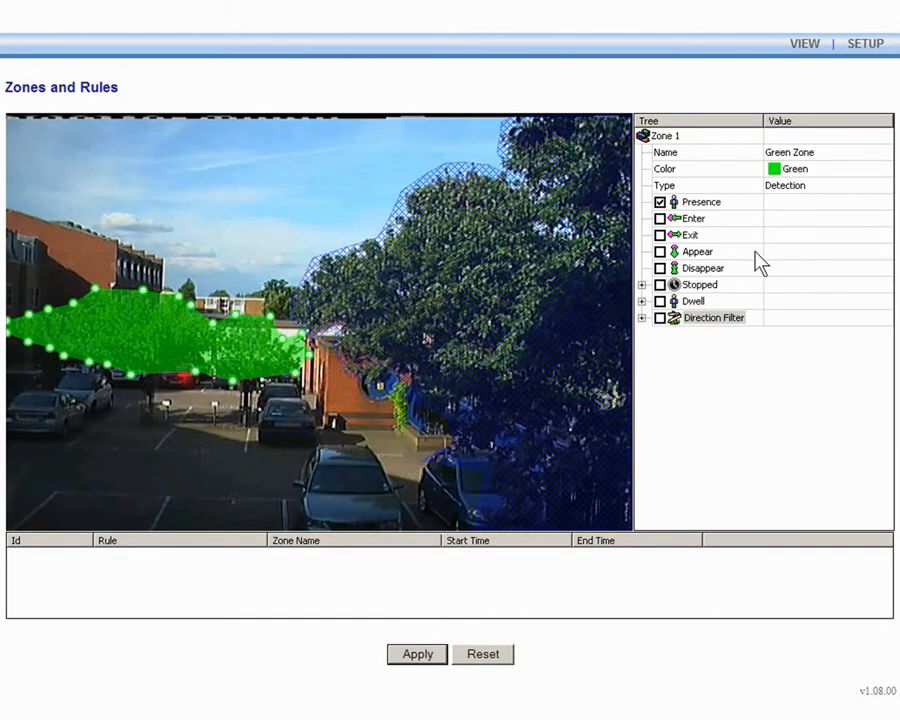
click(820, 189)
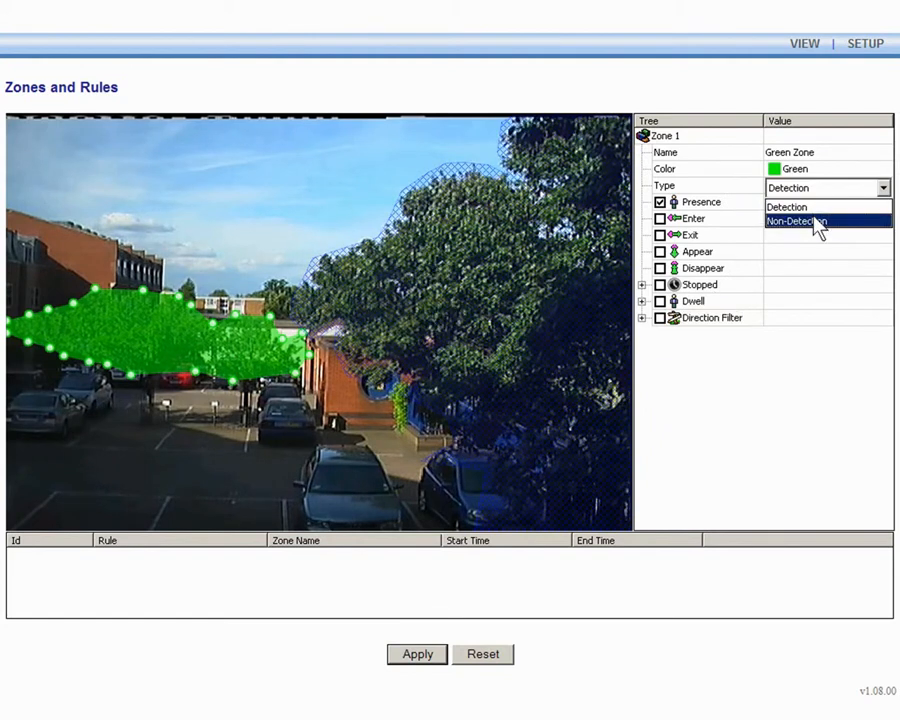
click(812, 221)
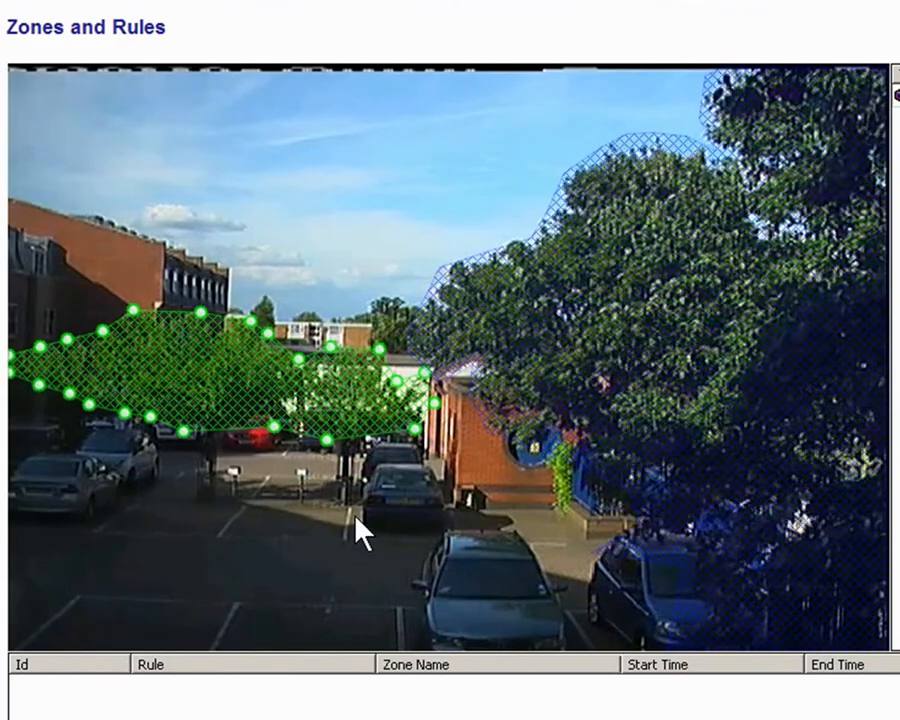
click(359, 532)
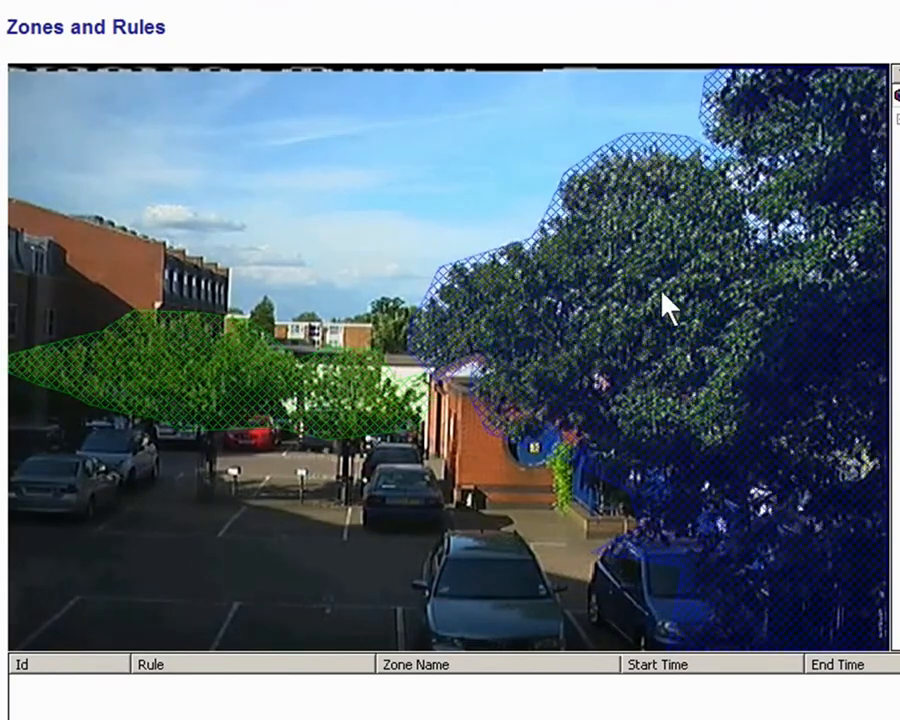